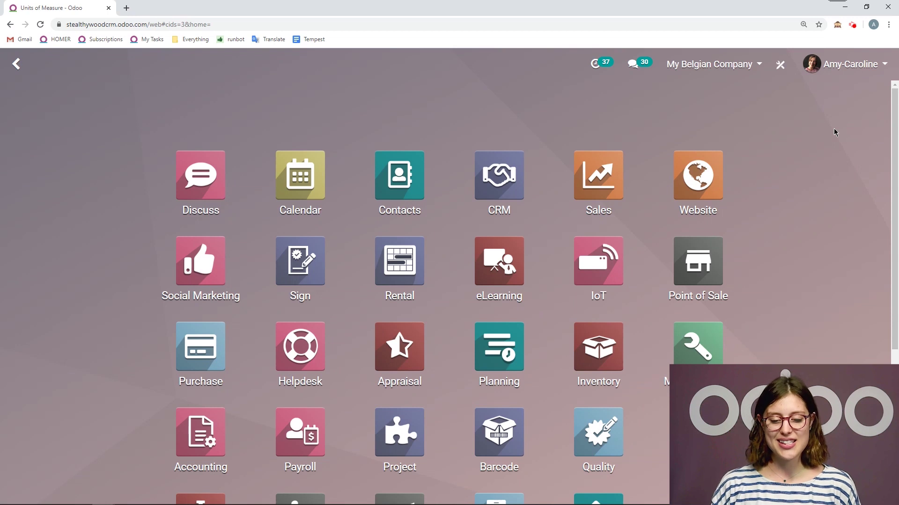
# Open Inventory Settings and verify Units of Measure is ticked under the Products section
pyautogui.click(594, 352)
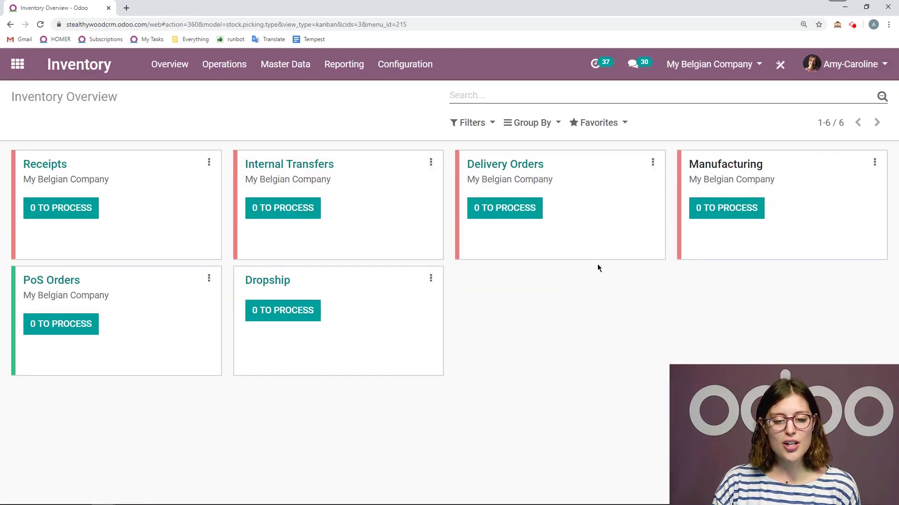
pyautogui.click(421, 65)
pyautogui.click(419, 94)
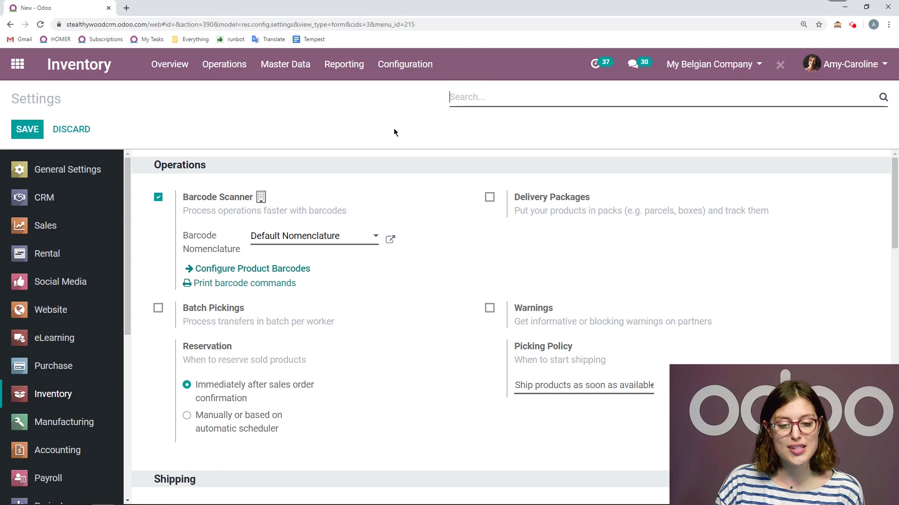
pyautogui.scroll(-14, 447, 163)
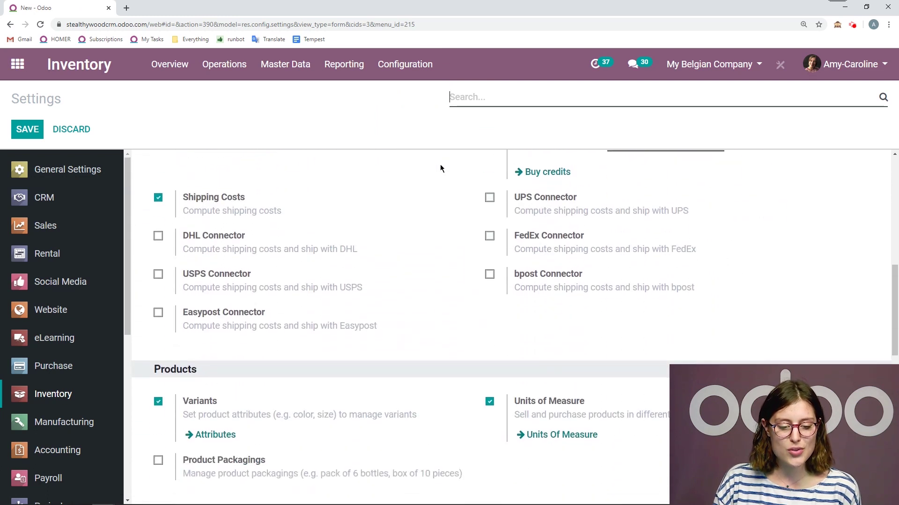
pyautogui.moveTo(210, 228); pyautogui.dragTo(160, 228)
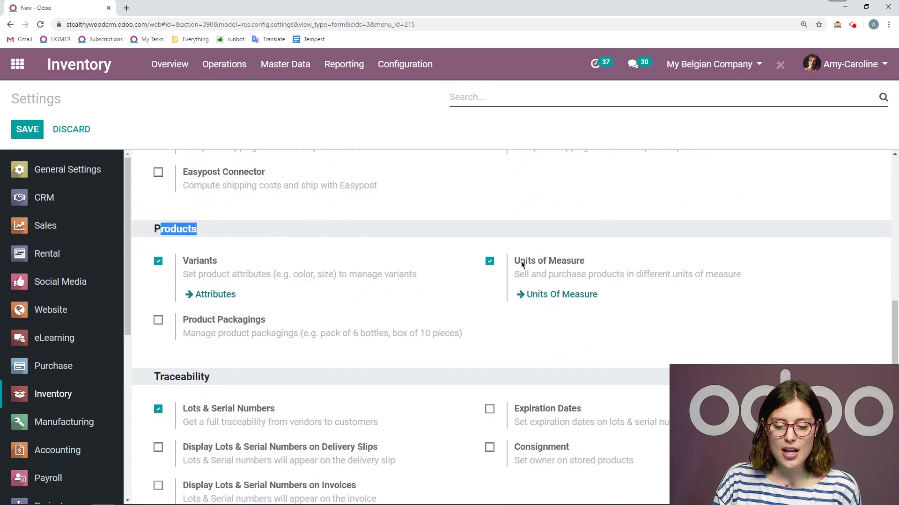
pyautogui.click(589, 261)
pyautogui.moveTo(589, 261); pyautogui.dragTo(514, 260)
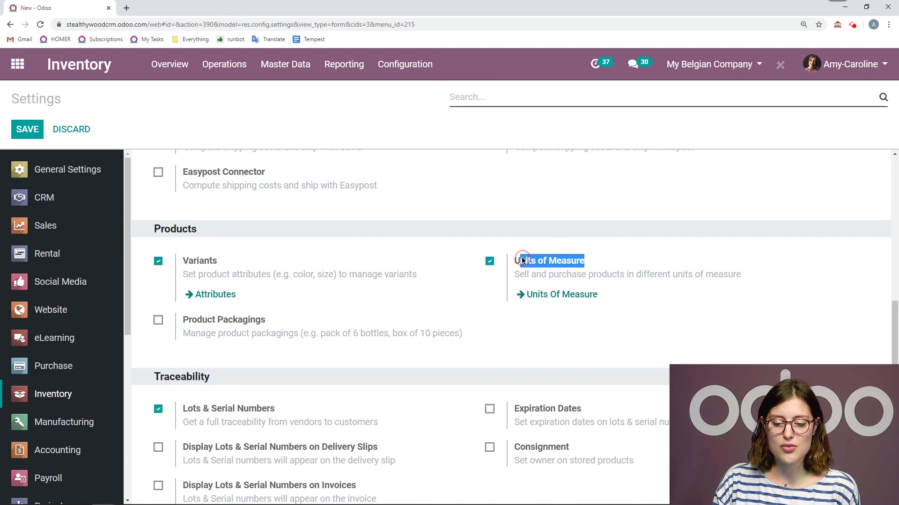
pyautogui.click(701, 243)
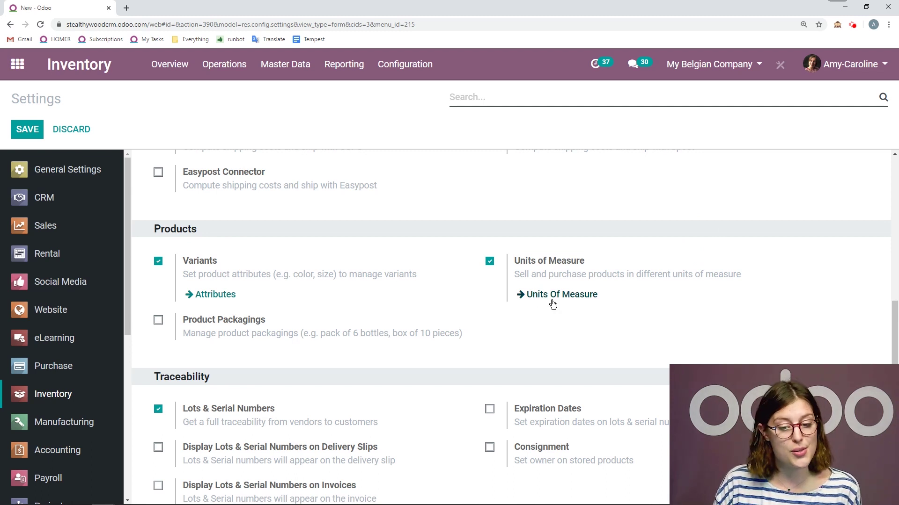
# Open the UoM Categories list: Unit, Weight, Working Time, Length / Distance and Volume
pyautogui.click(405, 66)
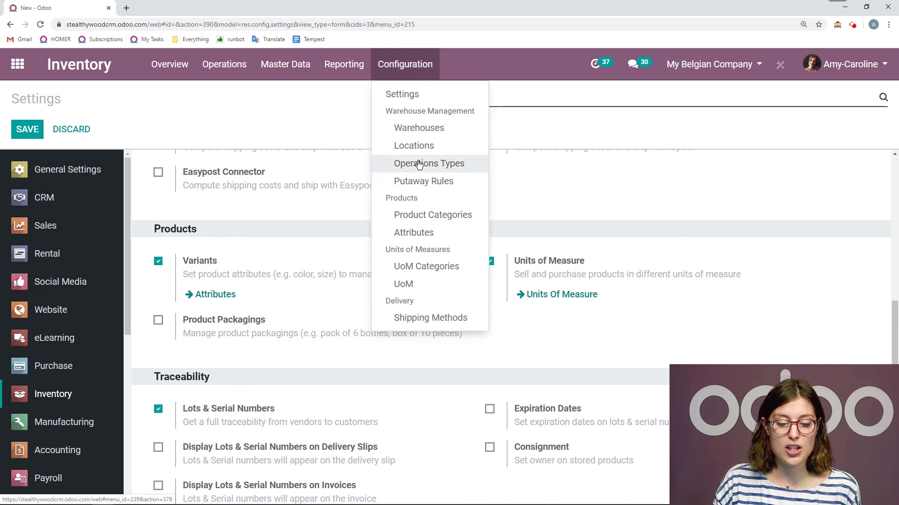
pyautogui.click(463, 275)
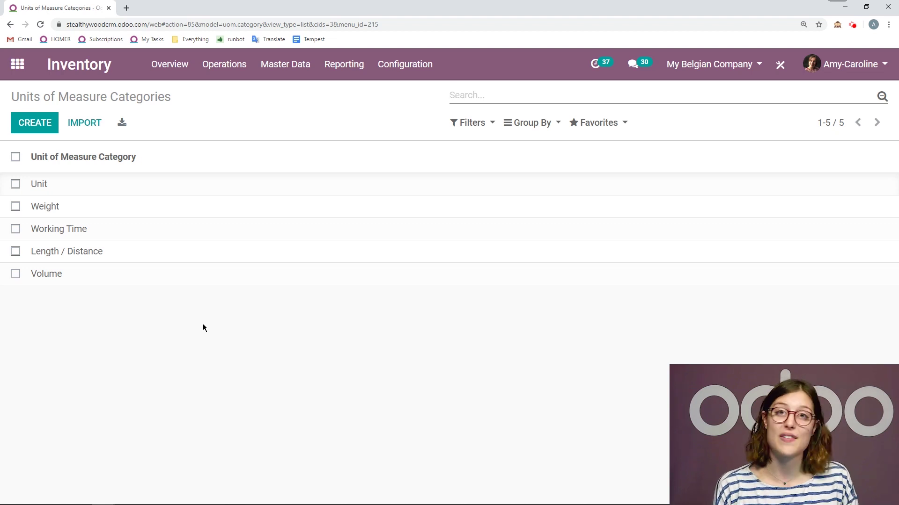
# Open the Units of Measure list and sort the 19 units by category
pyautogui.click(420, 65)
pyautogui.click(431, 283)
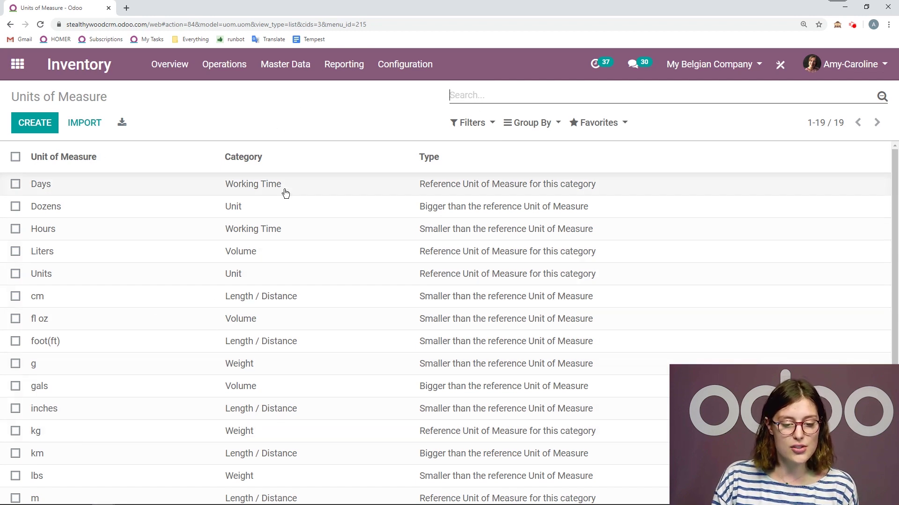
pyautogui.click(261, 159)
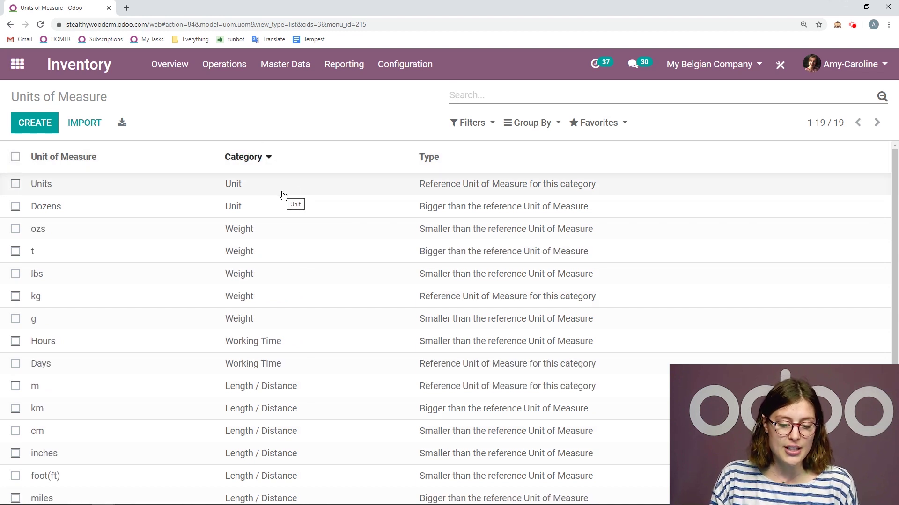
pyautogui.scroll(-1, 284, 196)
pyautogui.scroll(1, 285, 195)
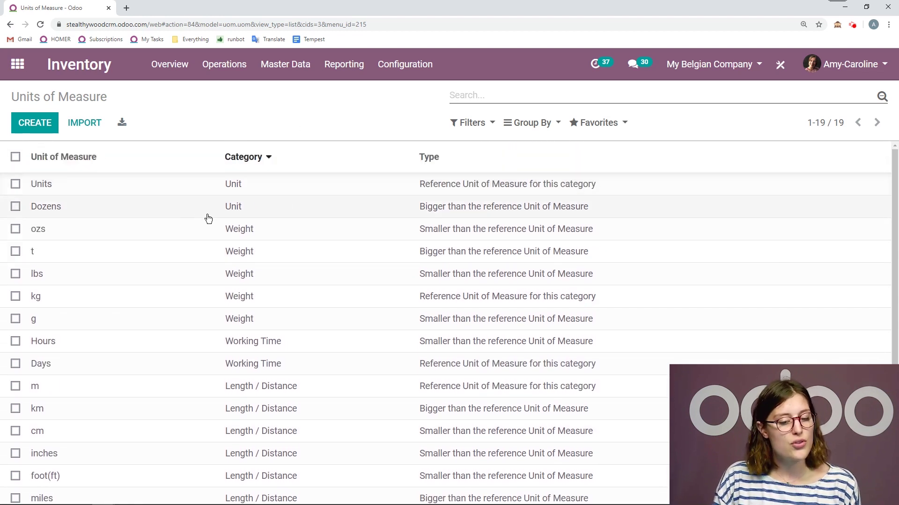
pyautogui.scroll(-2, 307, 267)
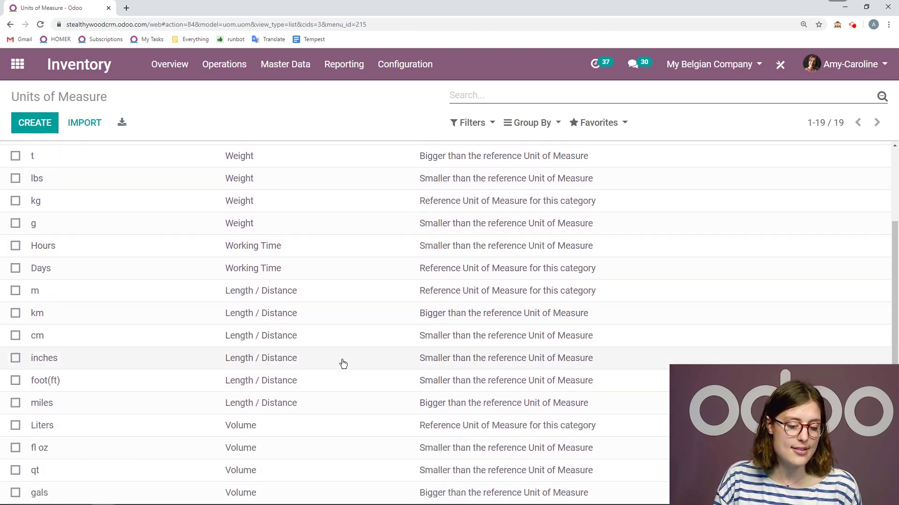
pyautogui.scroll(2, 381, 441)
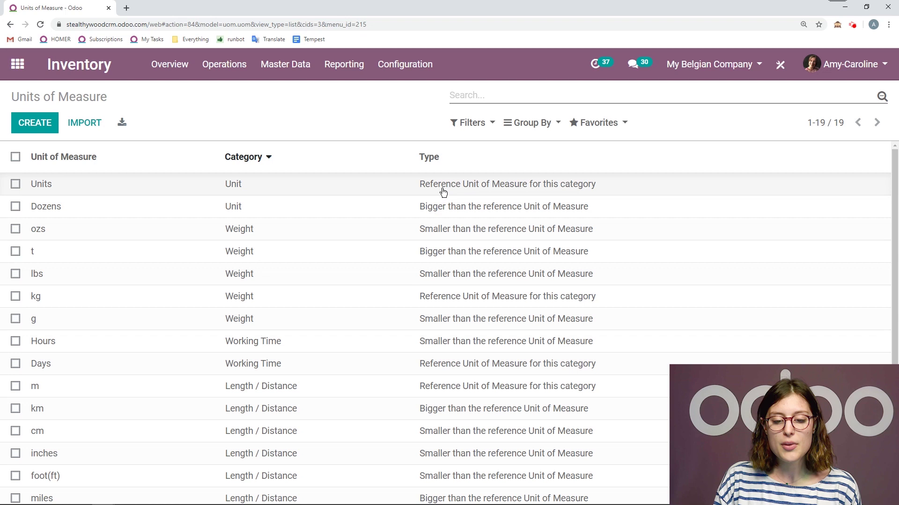
# Sort the units by type, from bigger through reference to smaller
pyautogui.click(442, 159)
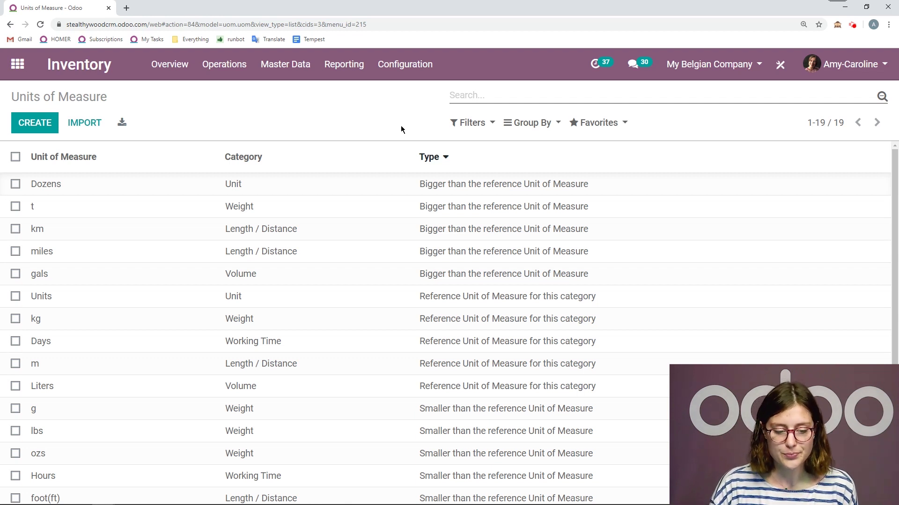
pyautogui.scroll(-2, 468, 281)
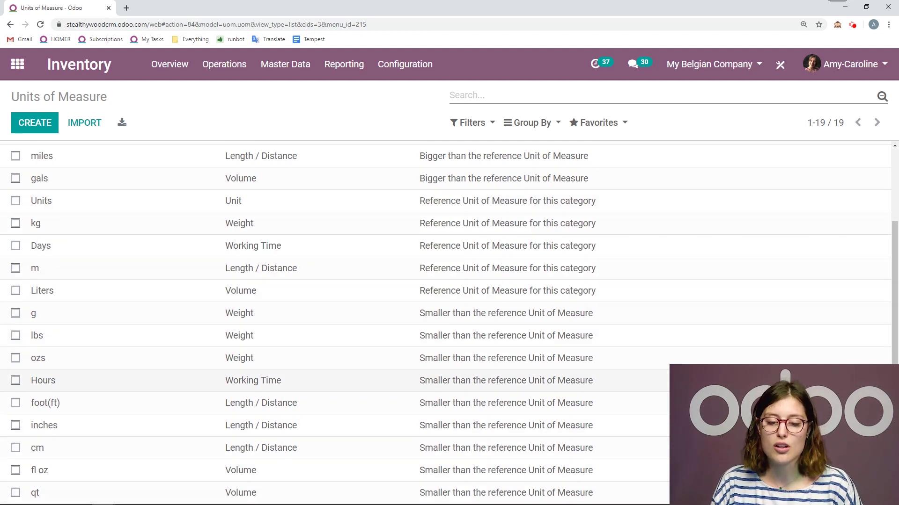
pyautogui.scroll(4, 552, 397)
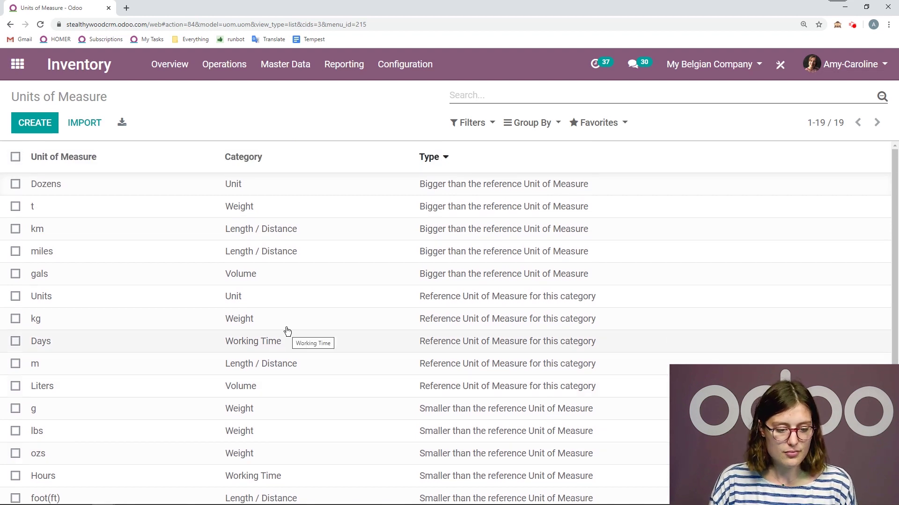
pyautogui.scroll(-2, 211, 270)
pyautogui.click(98, 316)
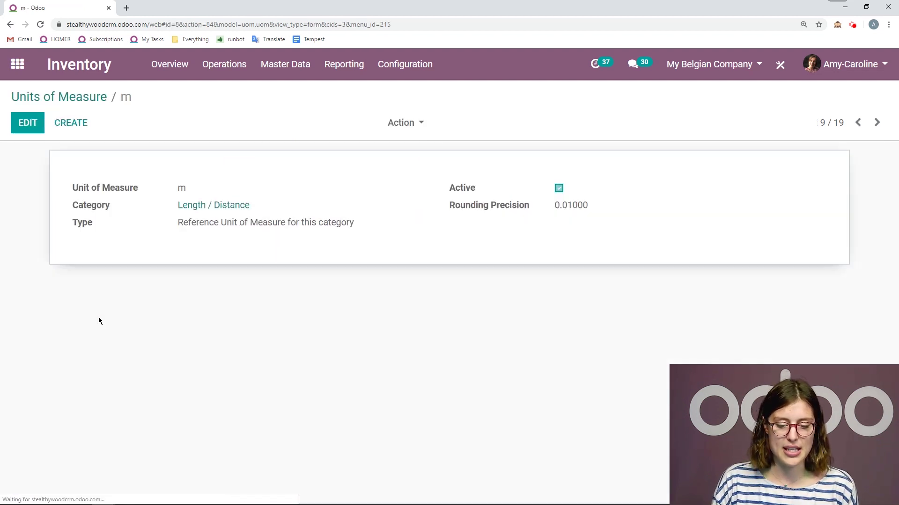
pyautogui.click(35, 113)
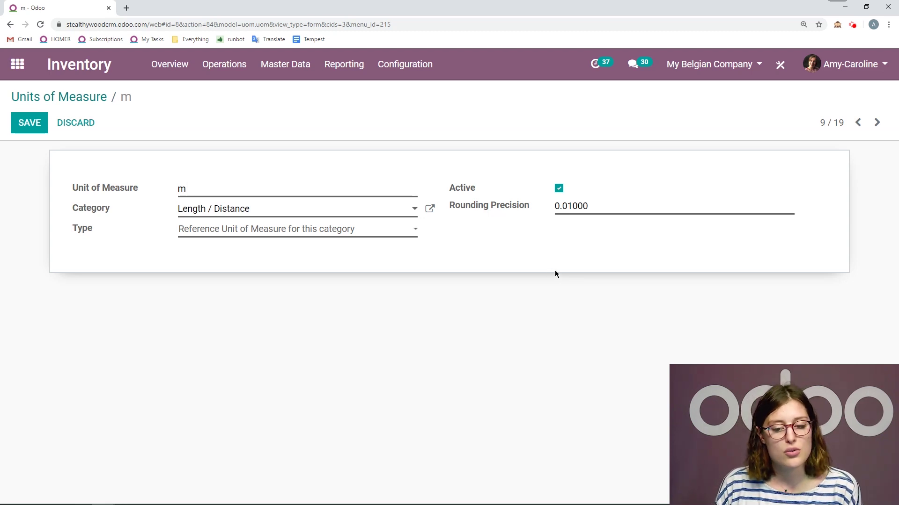
pyautogui.doubleClick(555, 208)
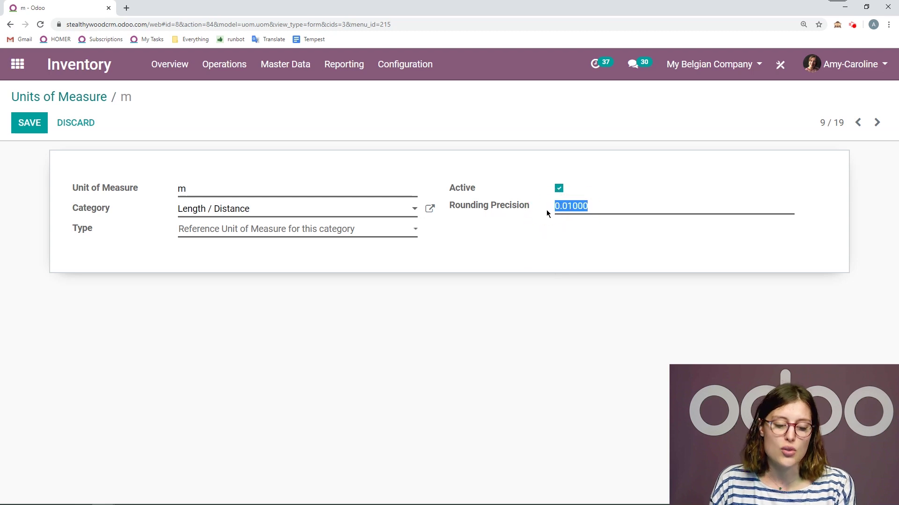
pyautogui.click(462, 336)
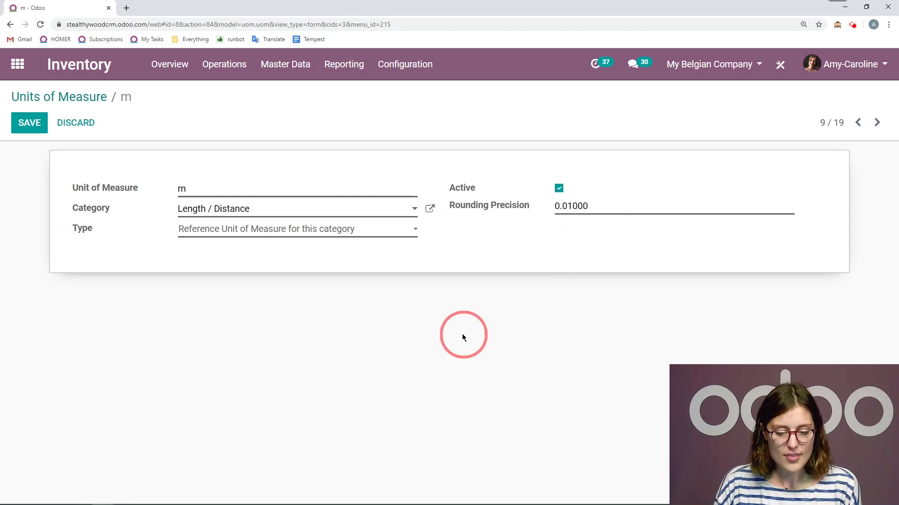
pyautogui.click(33, 129)
pyautogui.click(65, 98)
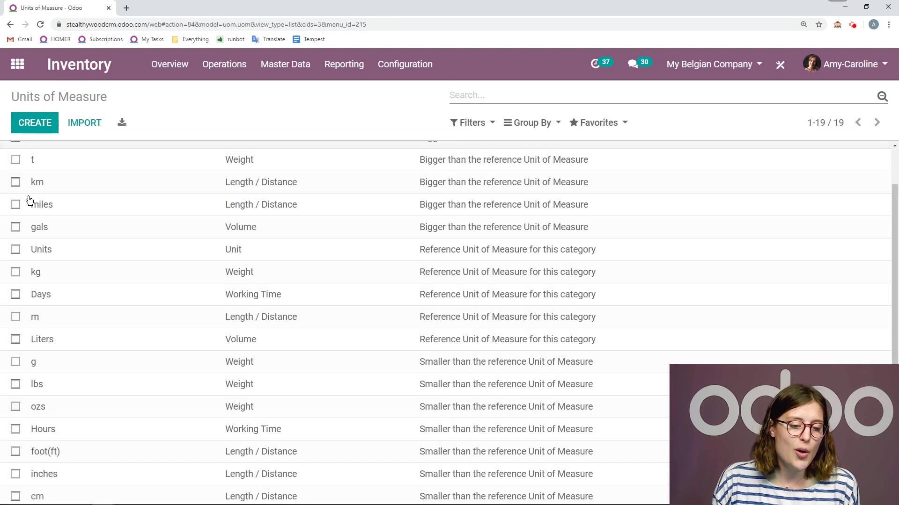
pyautogui.scroll(-1, 167, 311)
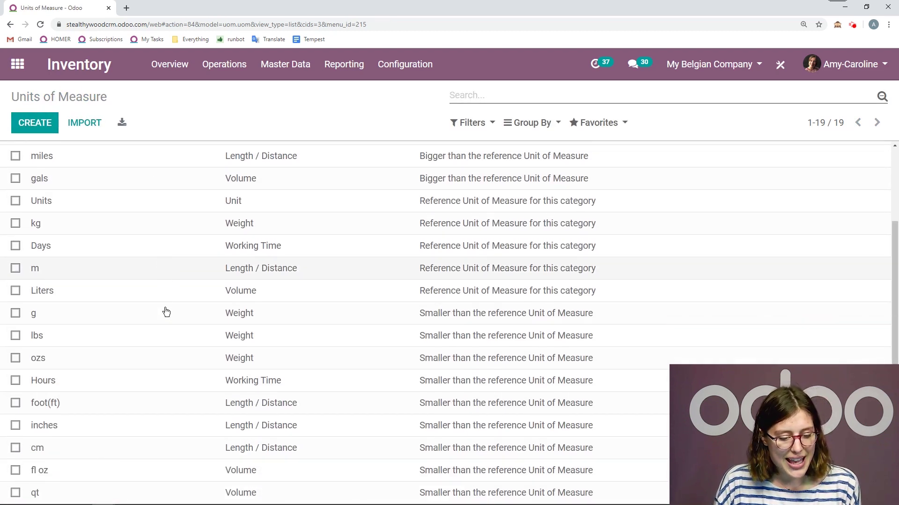
# Open the cm unit (Length / Distance, smaller, ratio 100), then edit and save it
pyautogui.click(131, 447)
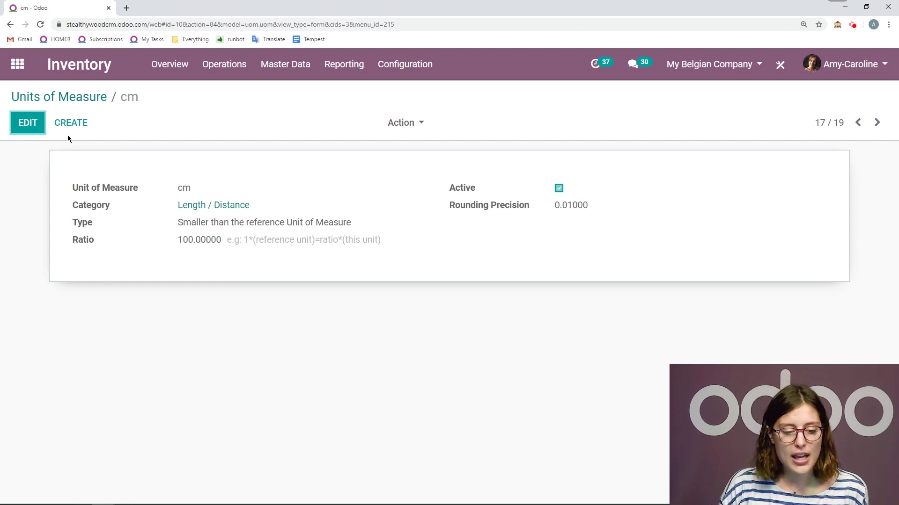
pyautogui.click(28, 123)
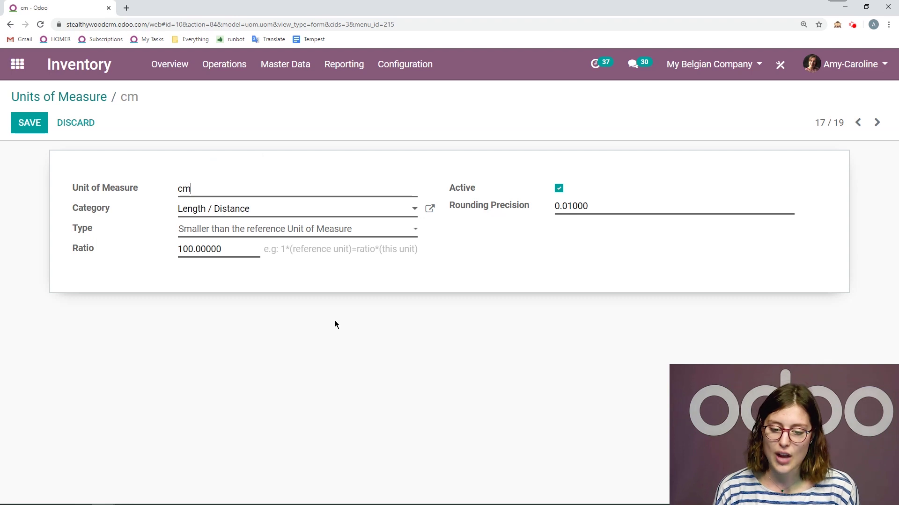
pyautogui.click(29, 123)
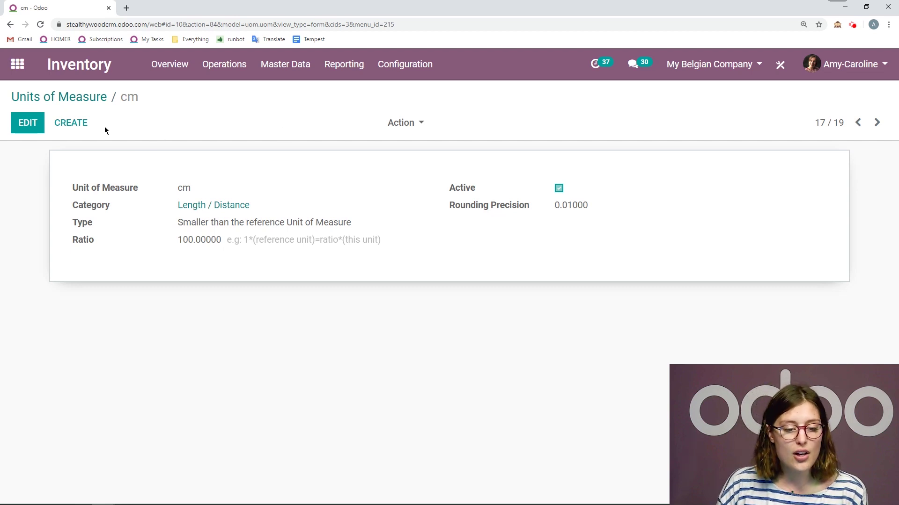
# Start a new unit named Roll 250 in Length / Distance, type Bigger than reference
pyautogui.click(71, 124)
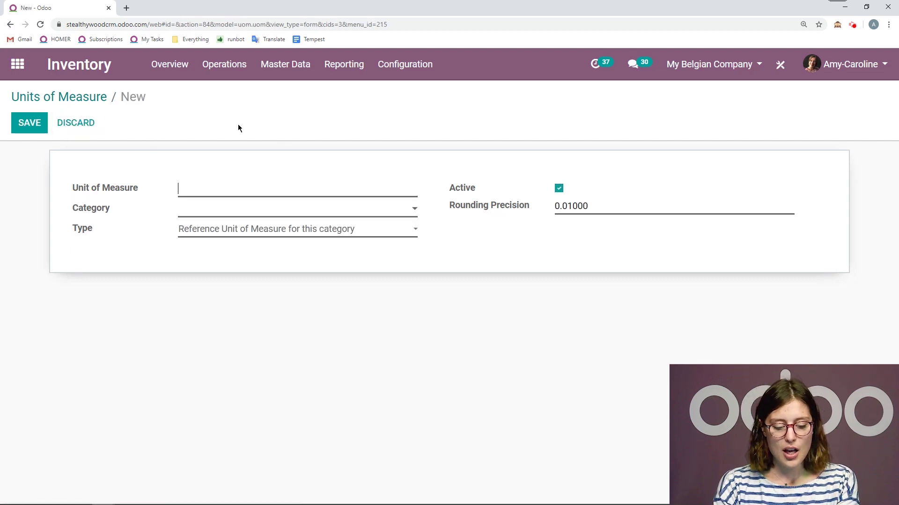
pyautogui.write('Roll')
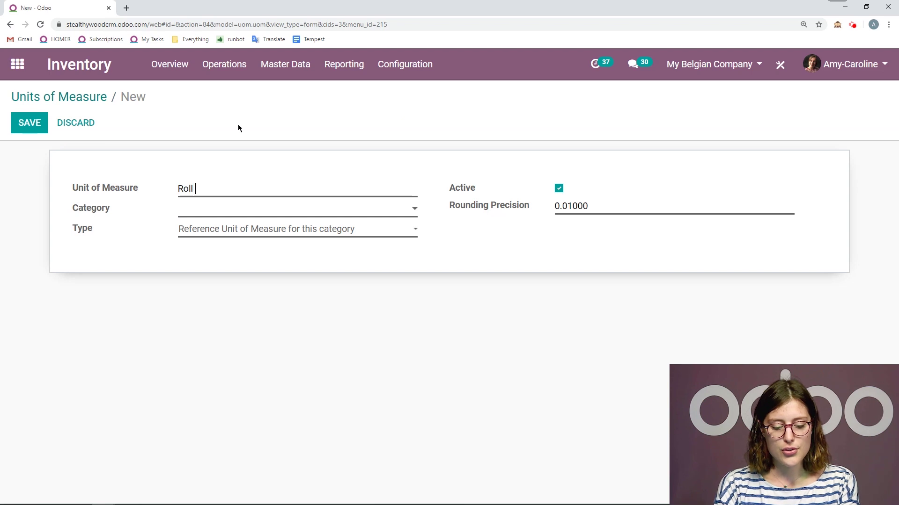
pyautogui.write(' 250')
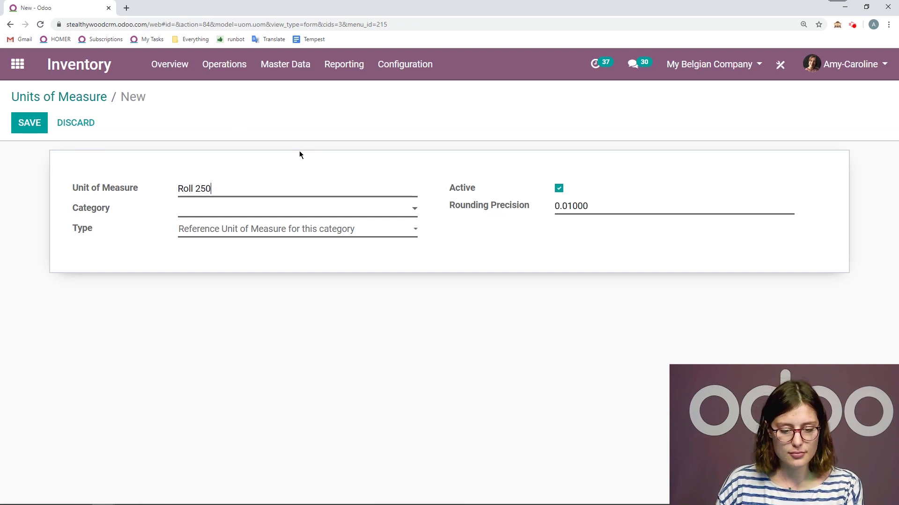
pyautogui.click(248, 210)
pyautogui.click(229, 283)
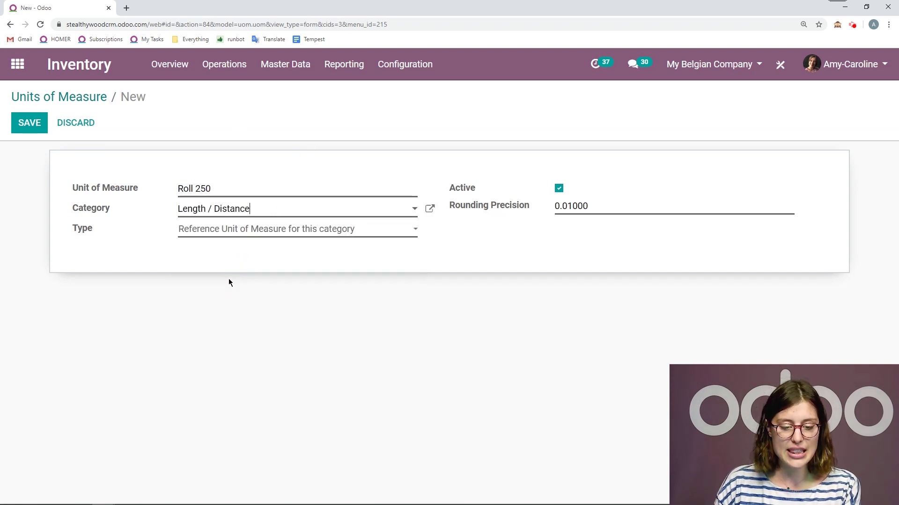
pyautogui.click(269, 232)
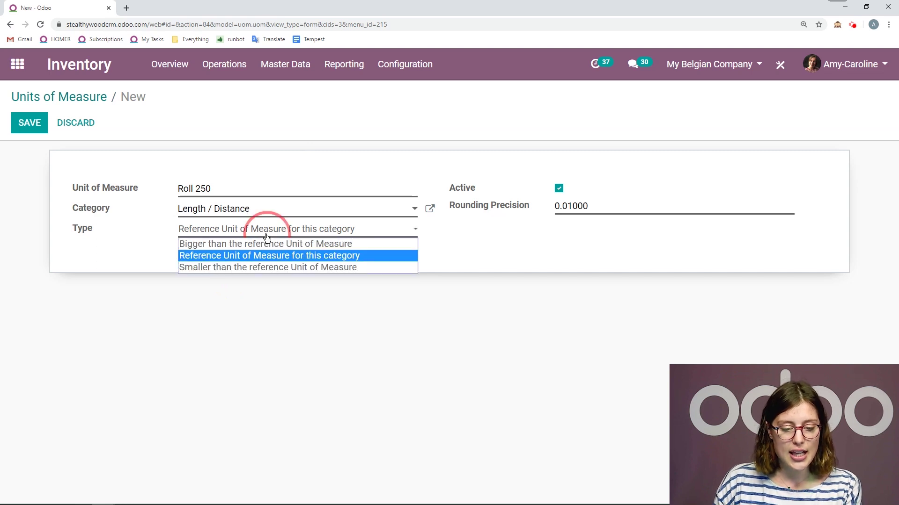
pyautogui.click(232, 247)
# Set the Bigger Ratio to 250, save Roll 250, and go to the Products list
pyautogui.click(227, 257)
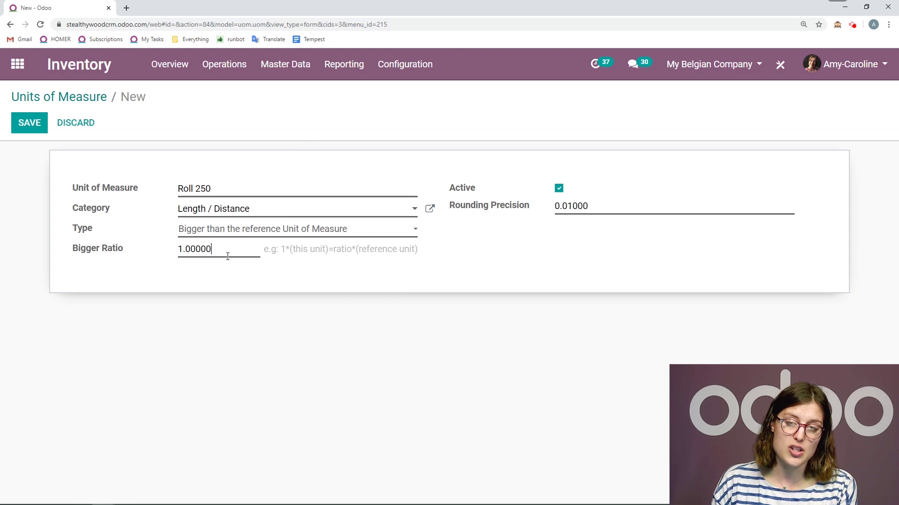
pyautogui.click(141, 253)
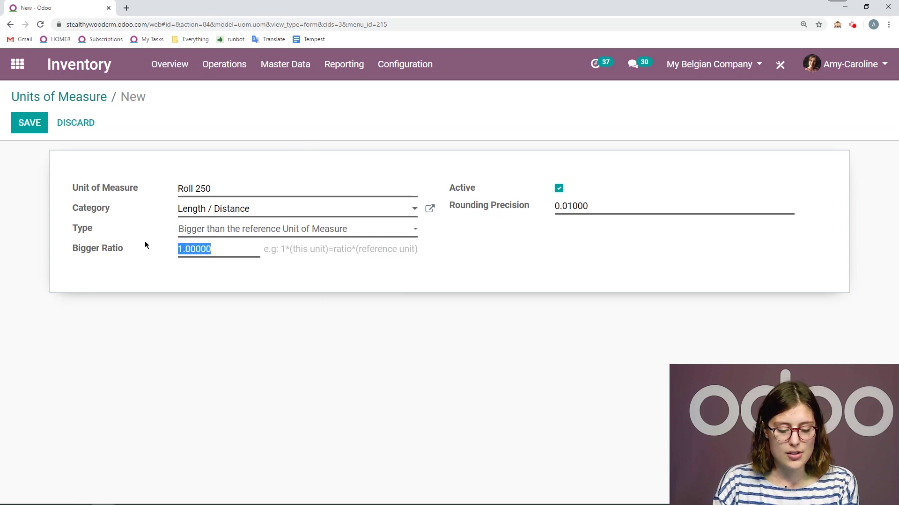
pyautogui.write('250')
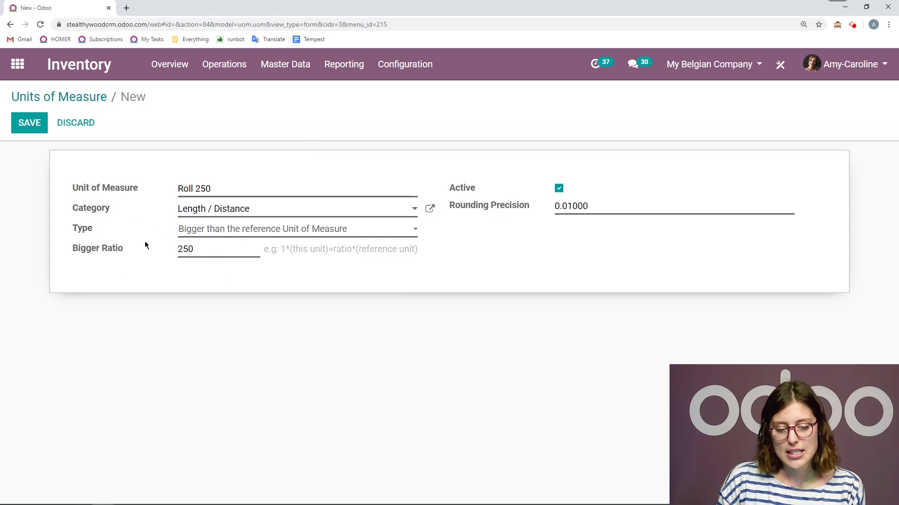
pyautogui.click(29, 124)
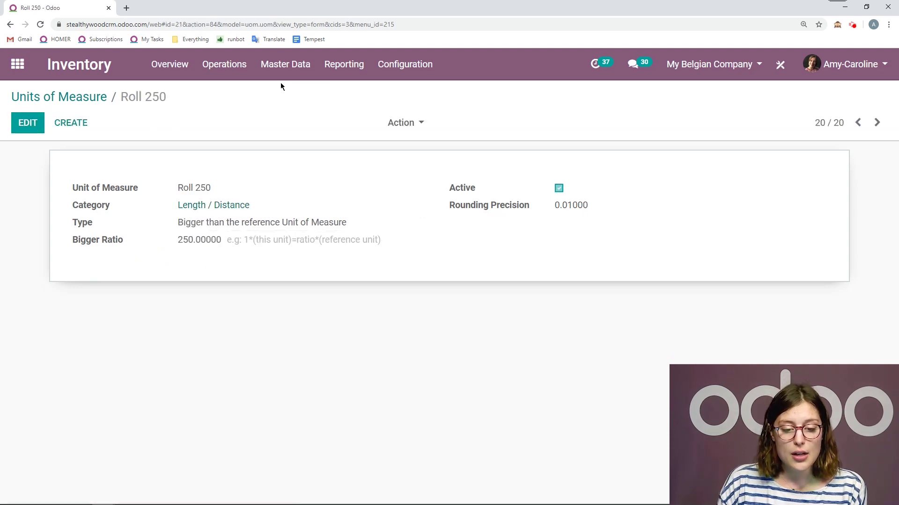
pyautogui.click(285, 68)
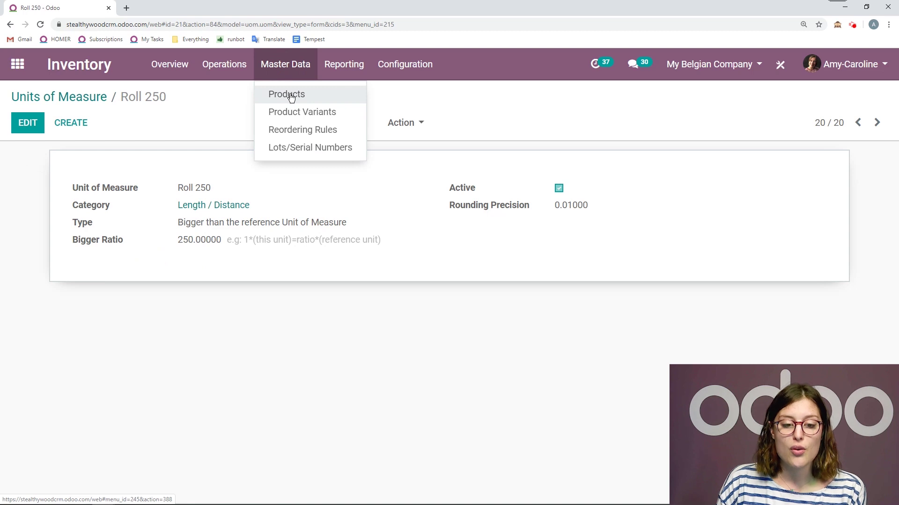
pyautogui.click(290, 95)
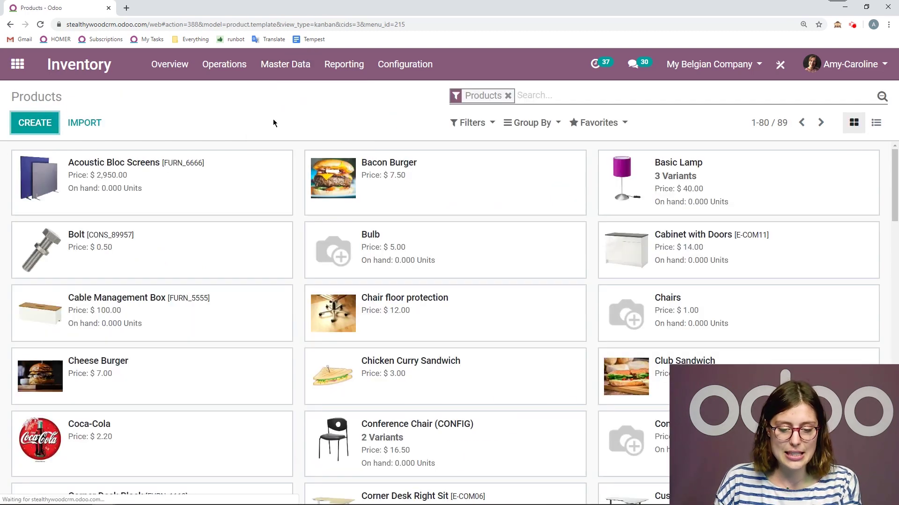
# Create a new product named Rope with sales price 40
pyautogui.hotkey('alt', 'c')
pyautogui.write('Rope')
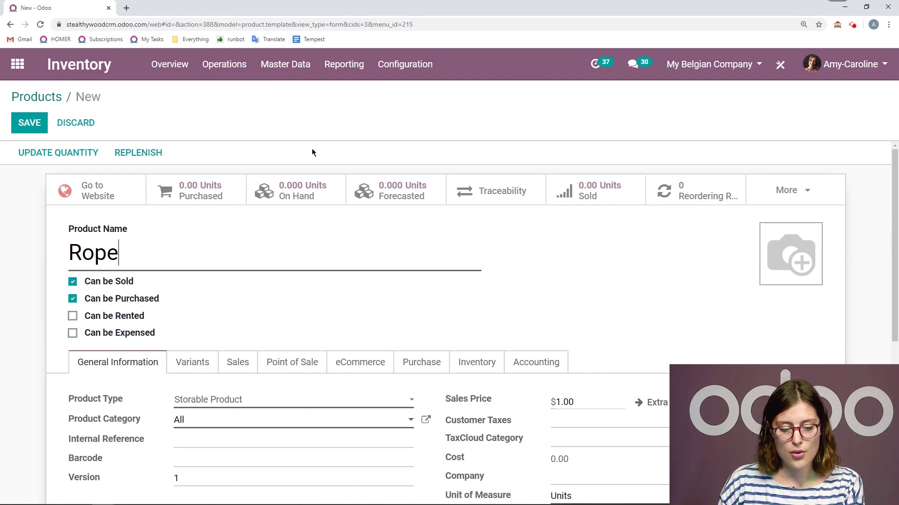
pyautogui.scroll(-2, 93, 377)
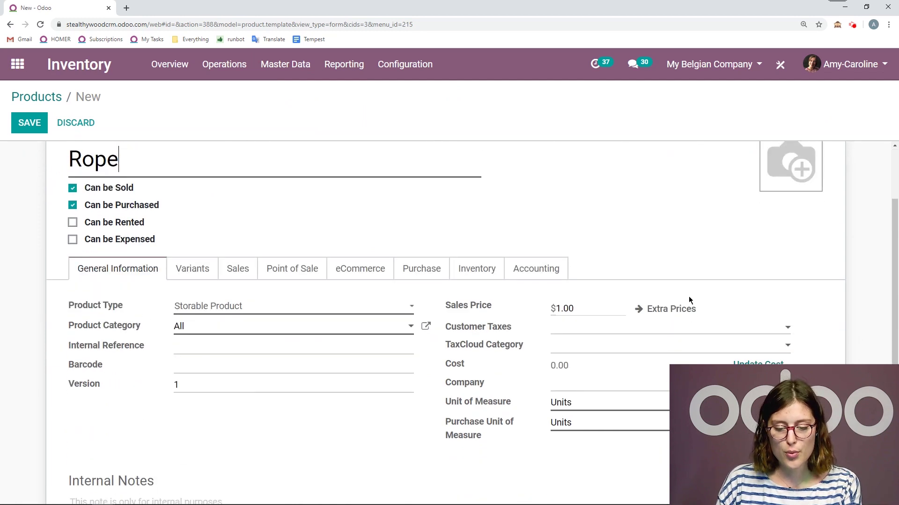
pyautogui.moveTo(488, 305); pyautogui.dragTo(580, 305)
pyautogui.doubleClick(579, 305)
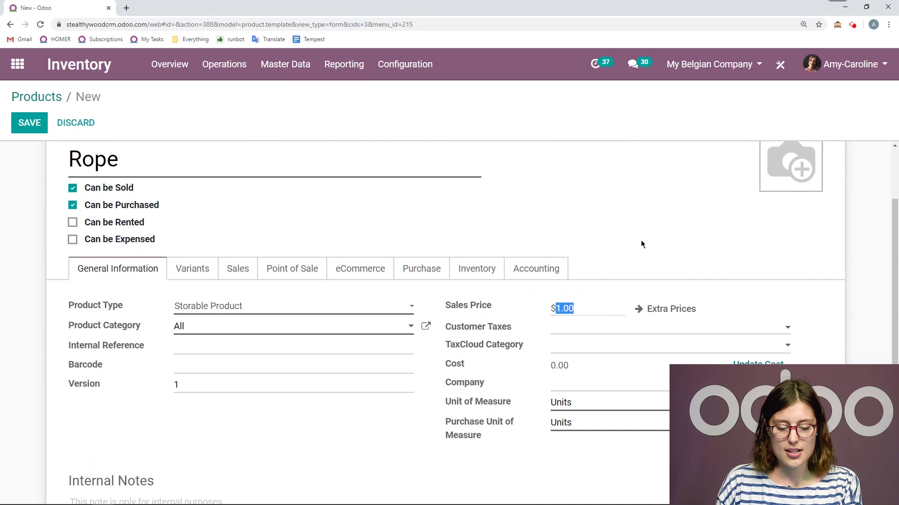
pyautogui.write('40')
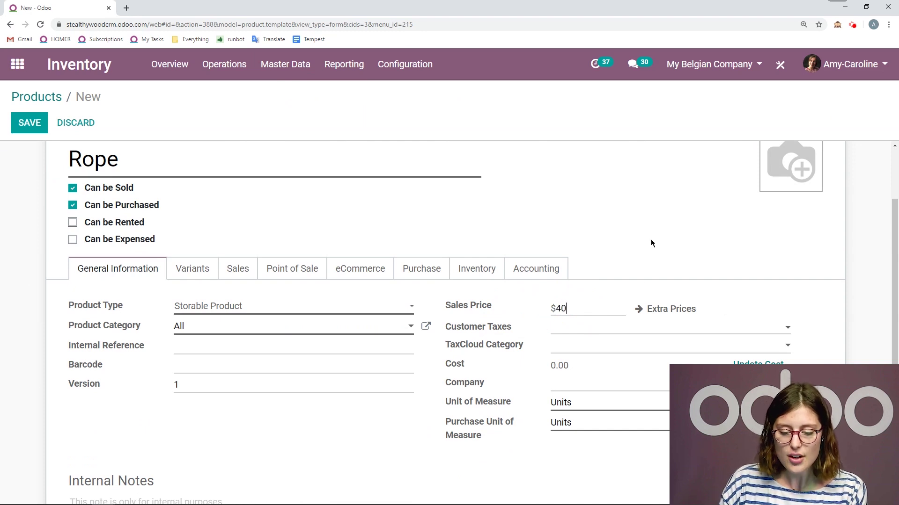
# Set Rope's unit of measure to cm and purchase unit to Roll 250
pyautogui.scroll(-2, 653, 240)
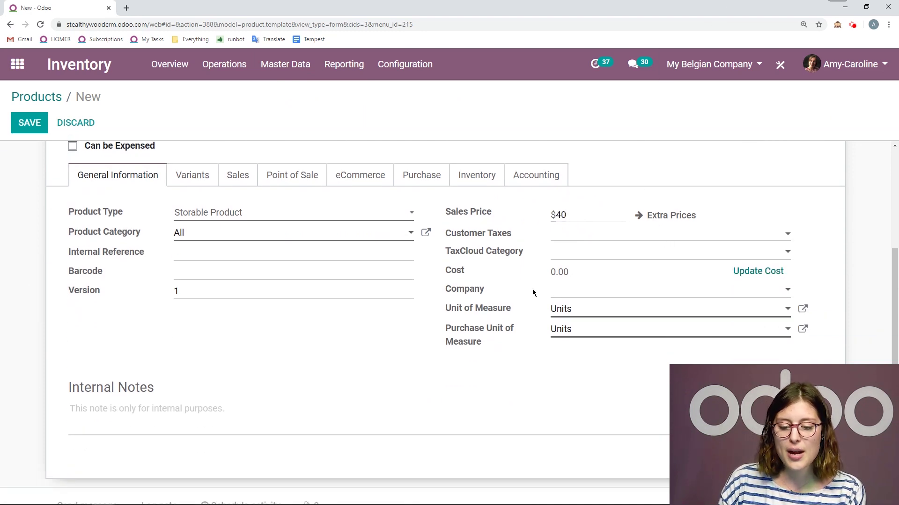
pyautogui.click(604, 315)
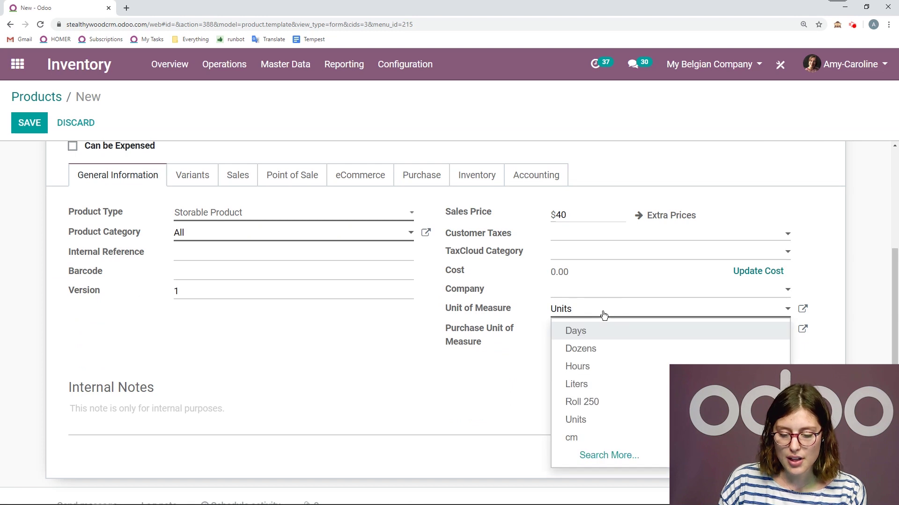
pyautogui.click(582, 441)
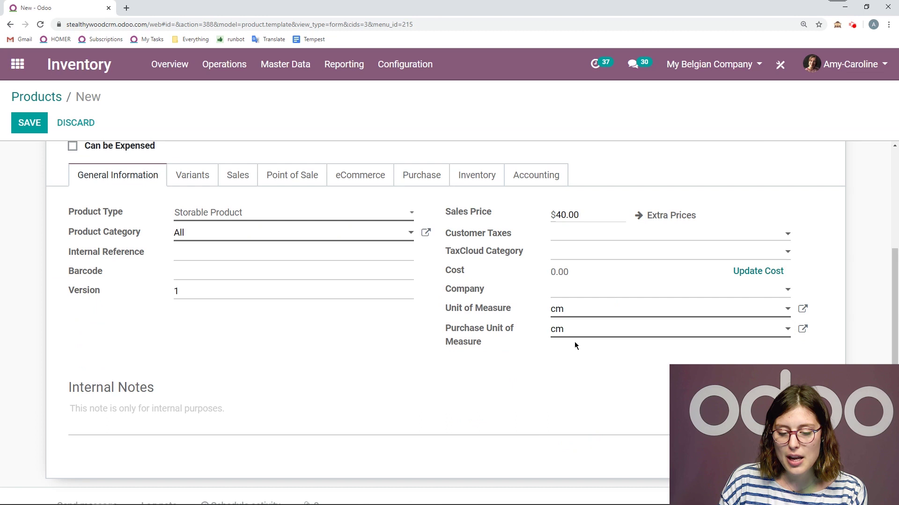
pyautogui.click(585, 334)
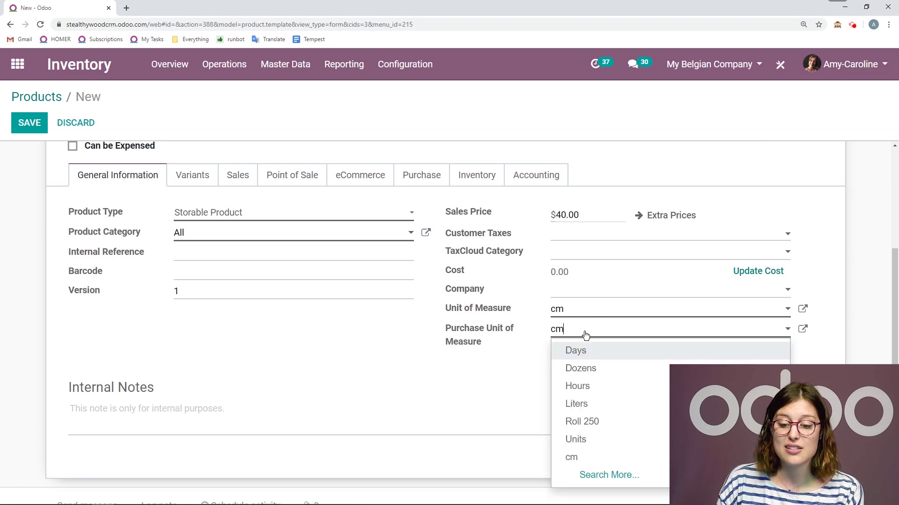
pyautogui.click(601, 422)
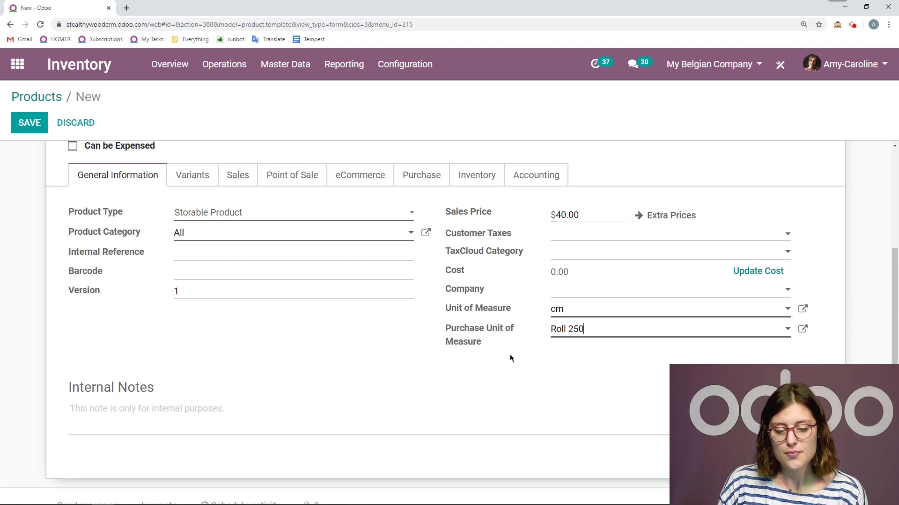
pyautogui.scroll(3, 451, 327)
# Add Gemini Furniture as Rope's vendor at price 20 and save the product
pyautogui.click(421, 316)
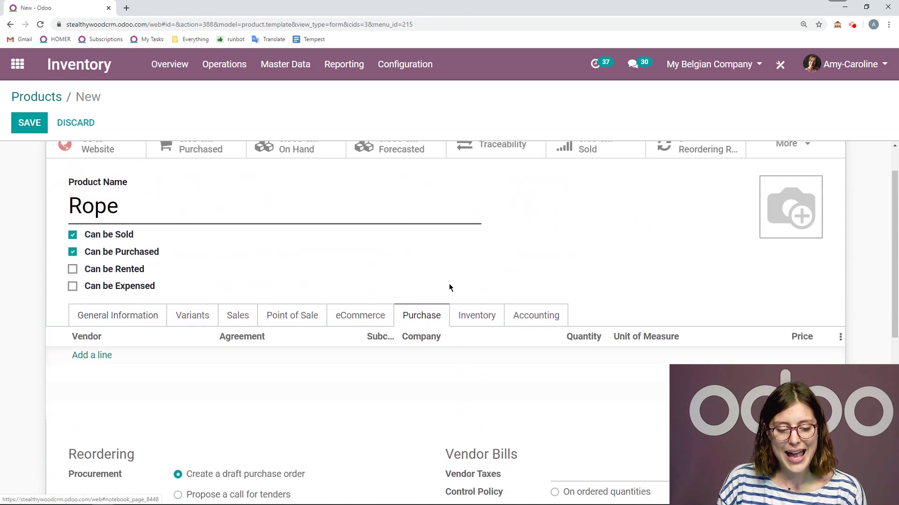
pyautogui.click(97, 357)
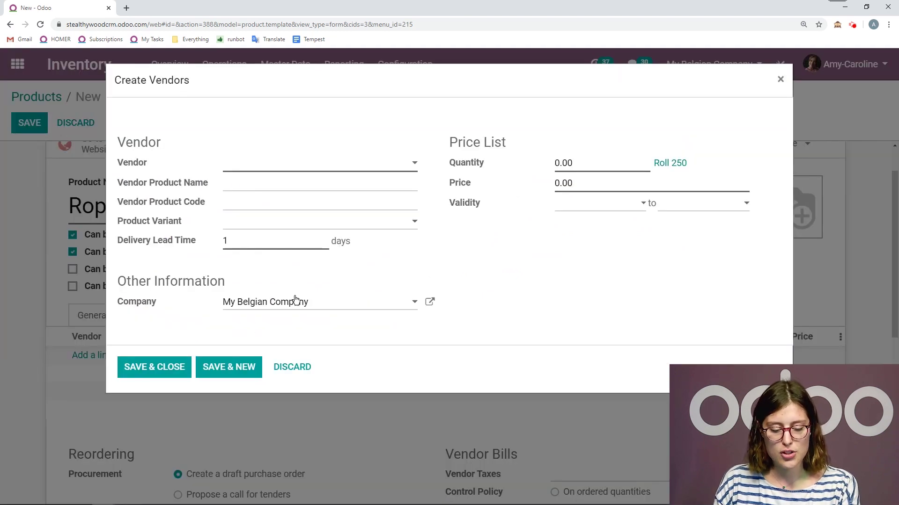
pyautogui.write('ge')
pyautogui.click(321, 201)
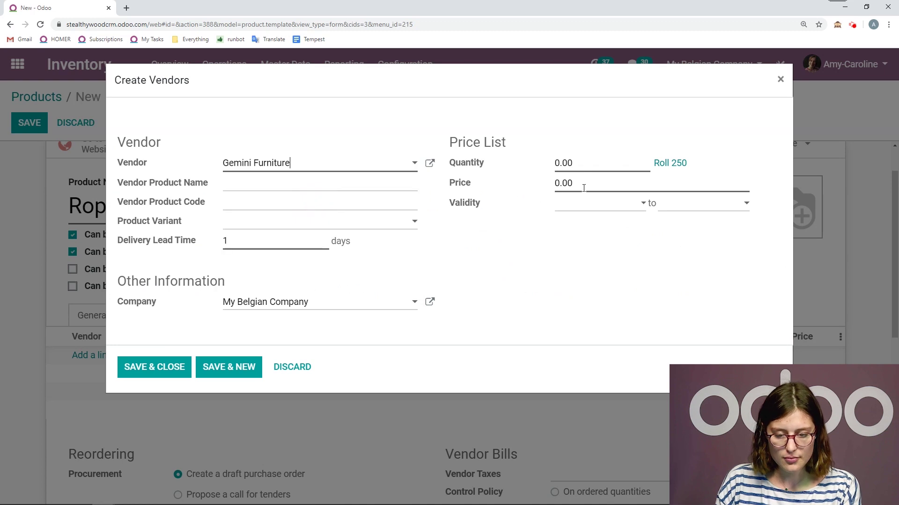
pyautogui.click(581, 184)
pyautogui.write('20')
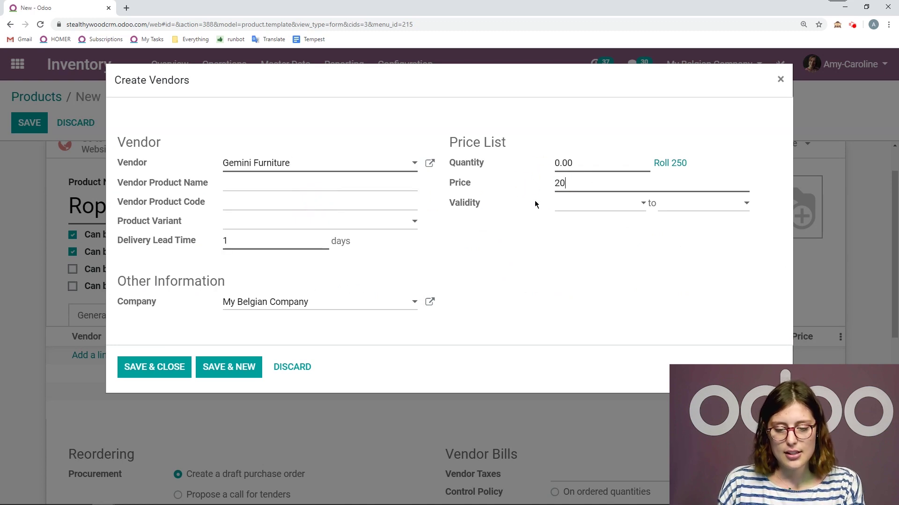
pyautogui.click(136, 369)
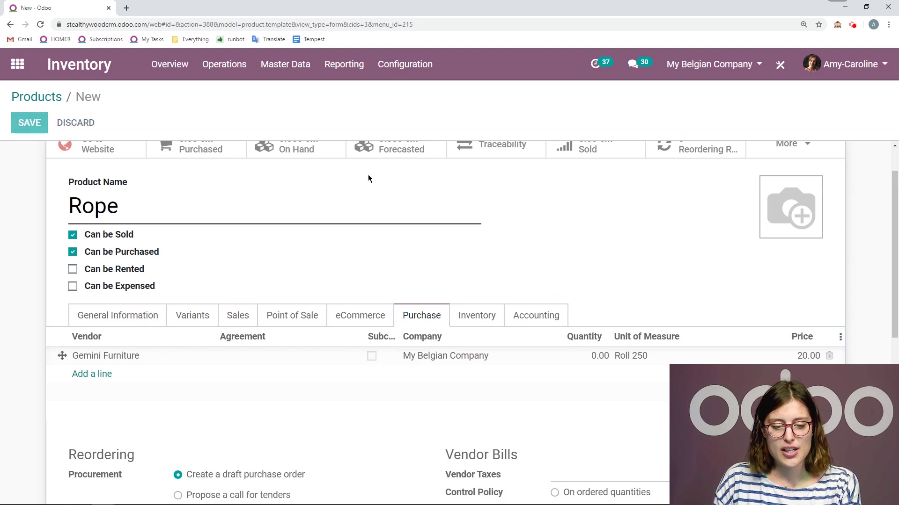
pyautogui.scroll(1, 368, 175)
pyautogui.click(375, 195)
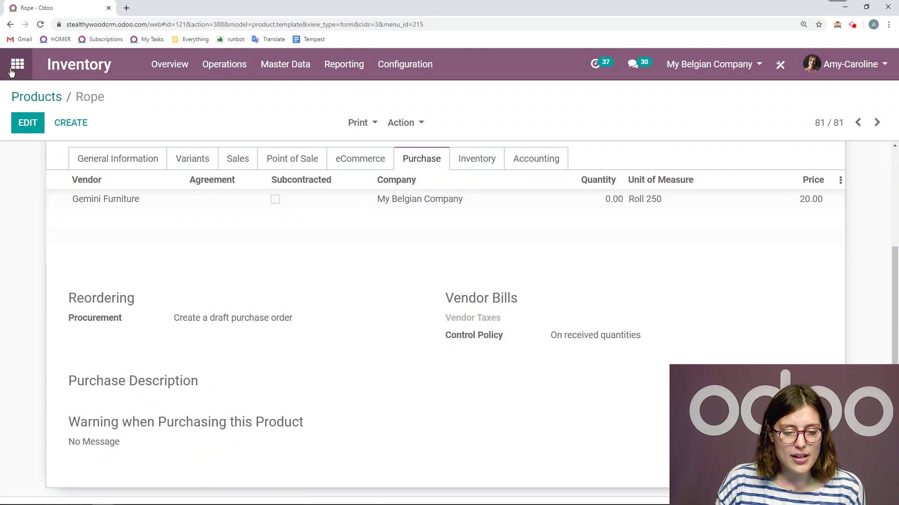
# Start a new Purchase request for quotation with vendor Gemini Furniture
pyautogui.click(18, 65)
pyautogui.click(224, 359)
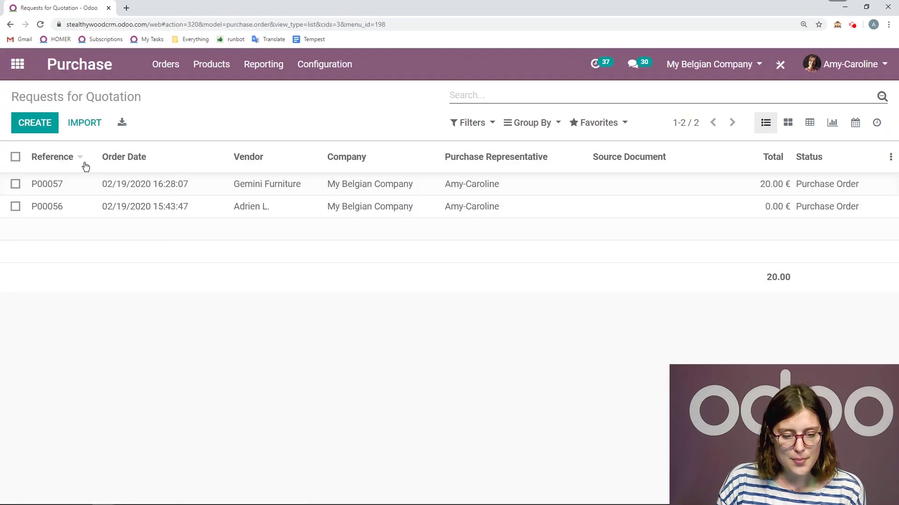
pyautogui.click(33, 121)
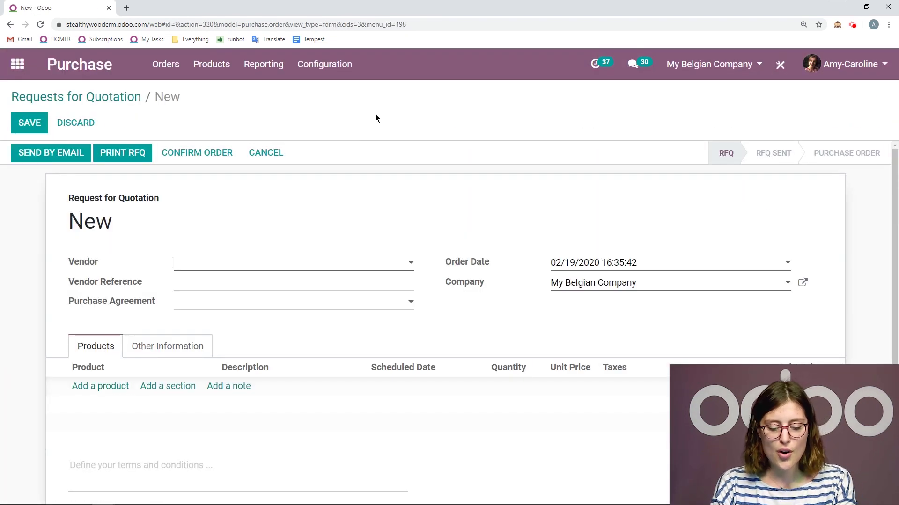
pyautogui.write('gem')
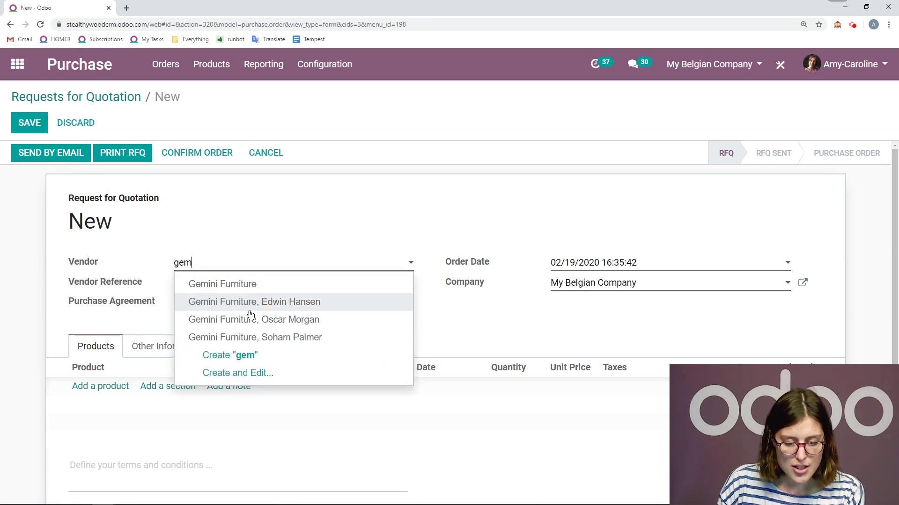
pyautogui.click(240, 285)
# Add a Rope product line and save the quotation as P00058
pyautogui.click(99, 386)
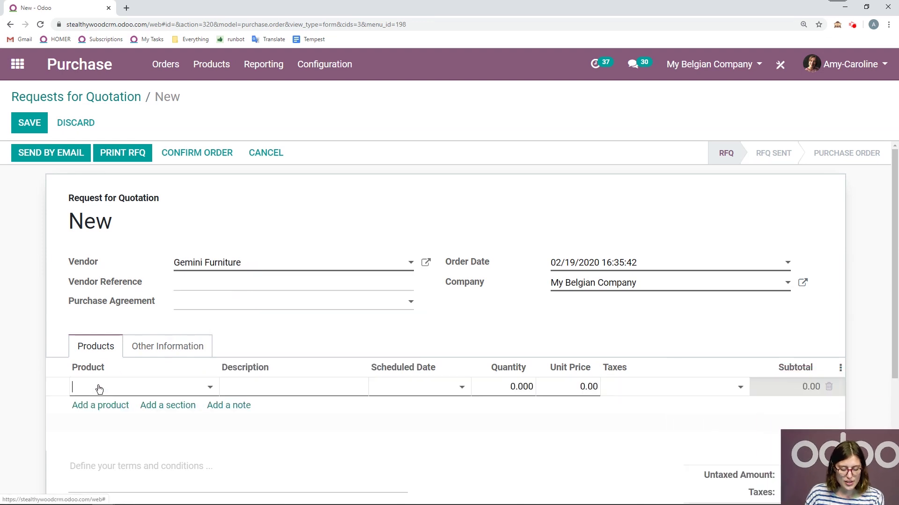
pyautogui.write('rope')
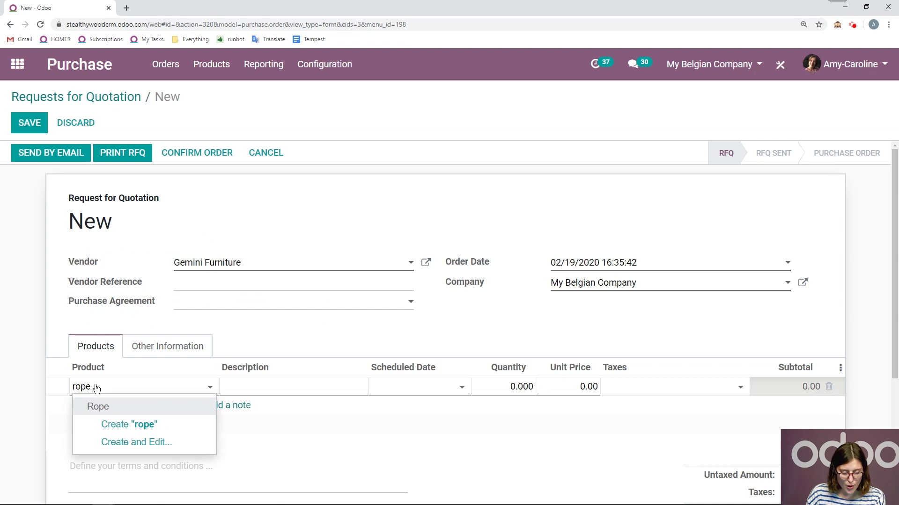
pyautogui.click(119, 406)
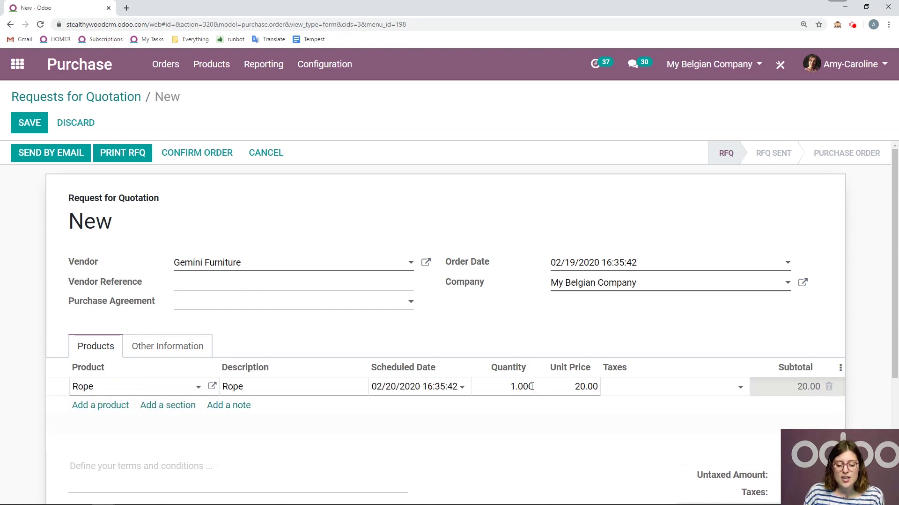
pyautogui.click(28, 123)
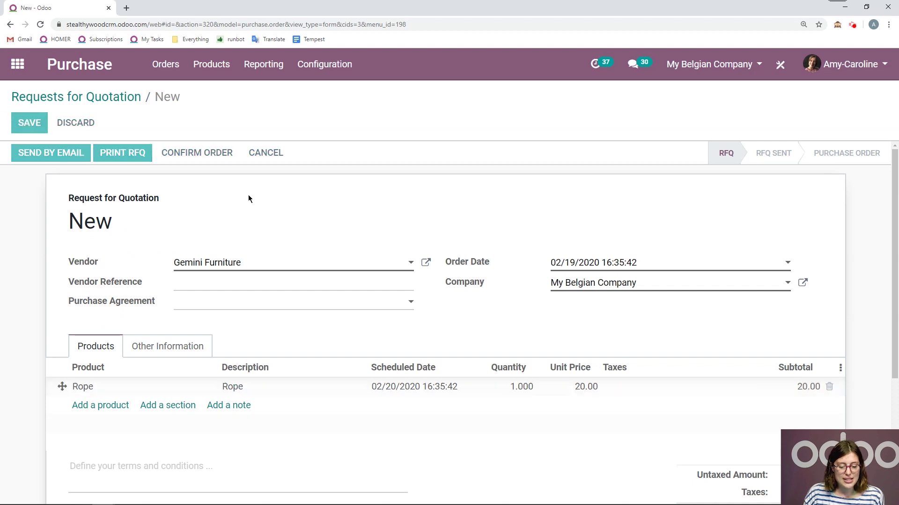
pyautogui.click(122, 383)
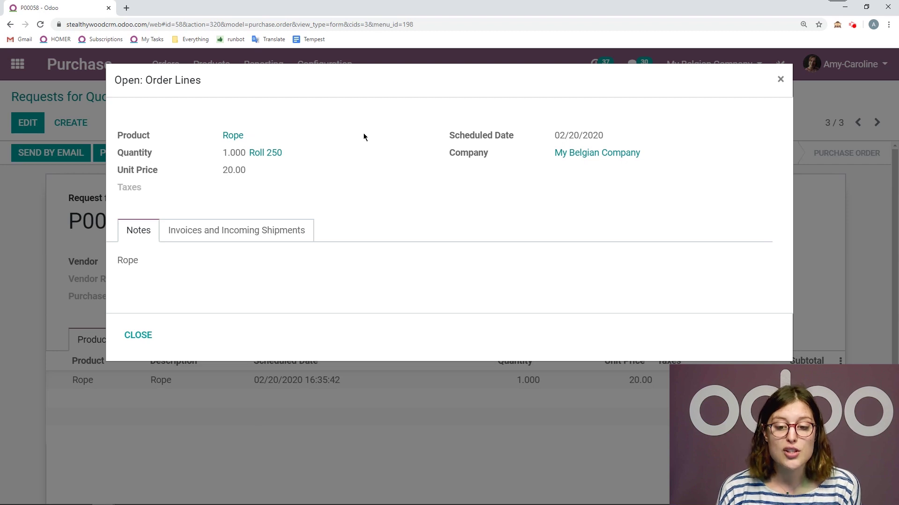
pyautogui.click(148, 337)
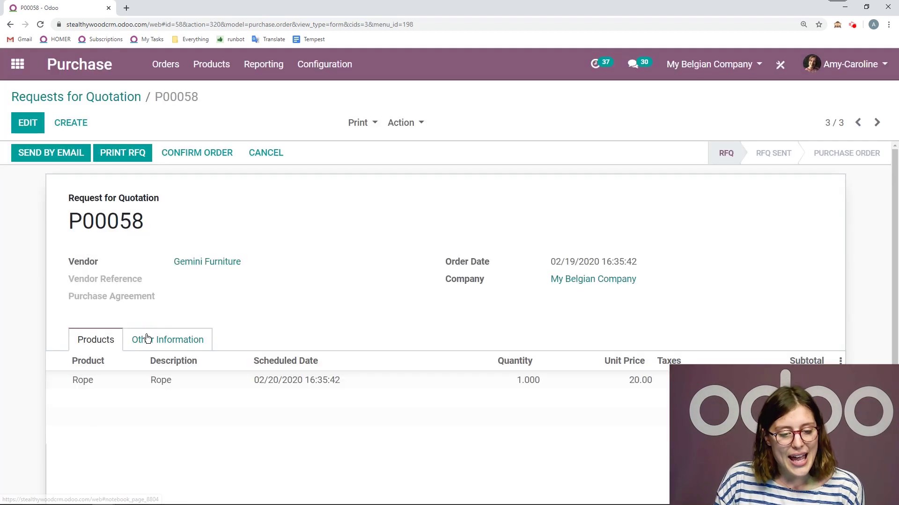
# Confirm order P00058 and open detailed operations for the 25,000 cm Rope receipt line
pyautogui.click(209, 154)
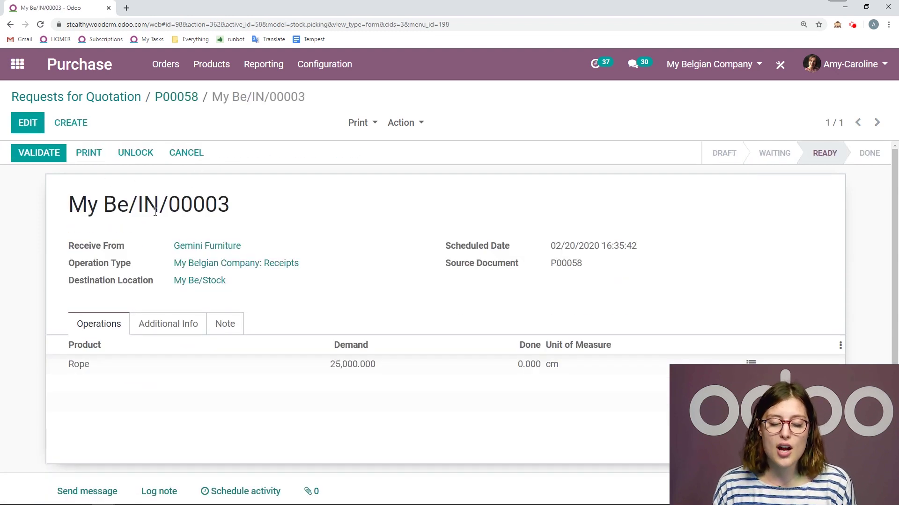
pyautogui.scroll(-1, 440, 180)
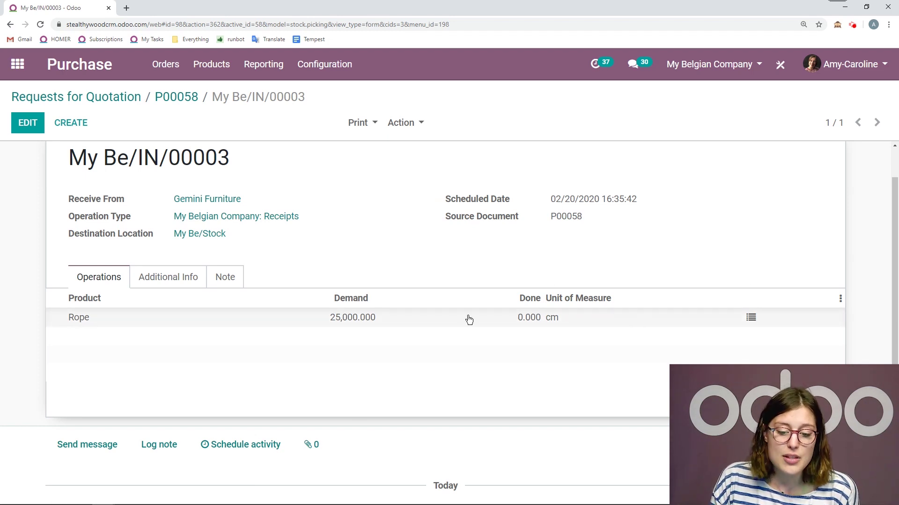
pyautogui.click(751, 318)
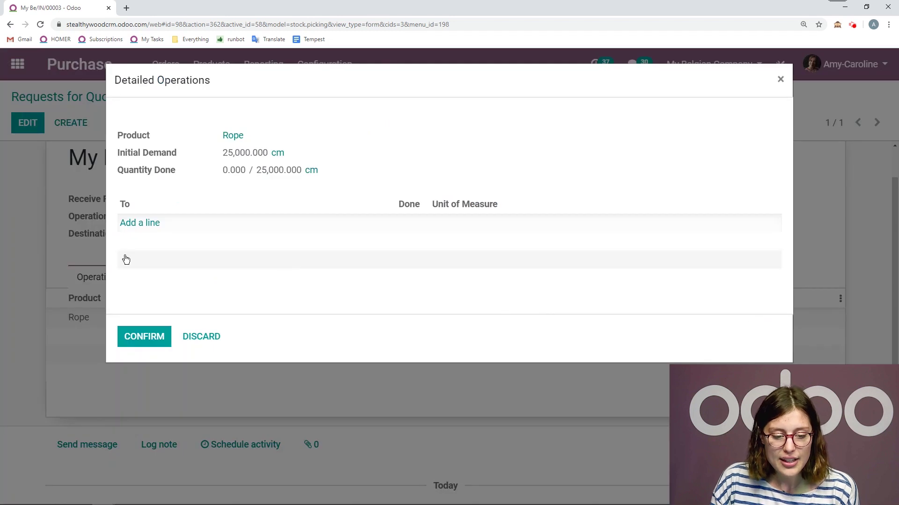
# Add a detailed operation line with 25000 cm done and confirm it
pyautogui.click(137, 224)
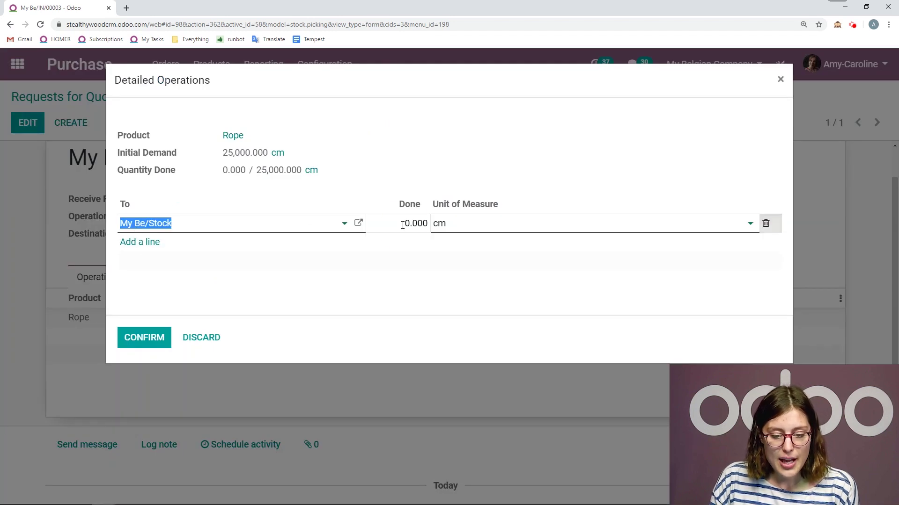
pyautogui.click(400, 225)
pyautogui.write('25000')
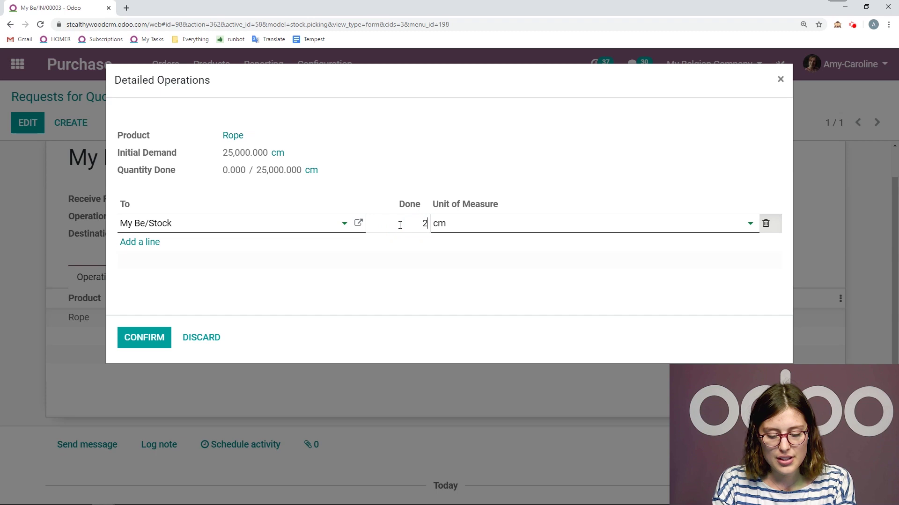
pyautogui.click(139, 337)
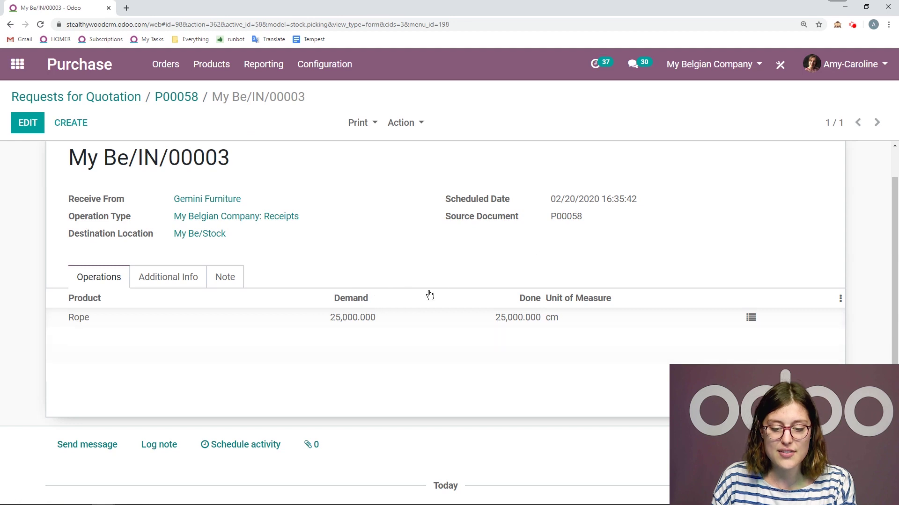
pyautogui.scroll(1, 650, 302)
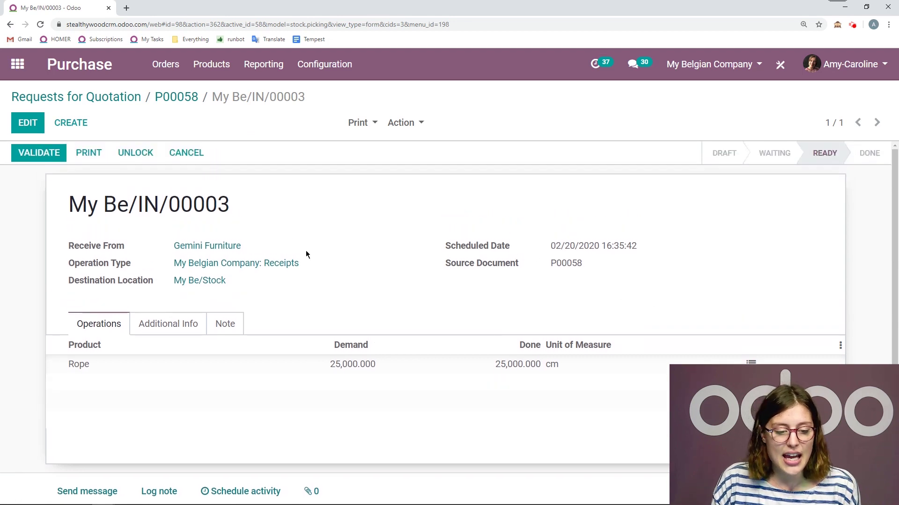
# Validate receipt My Be/IN/00003 and view its Rope move with 25,000.000 cm received
pyautogui.click(39, 153)
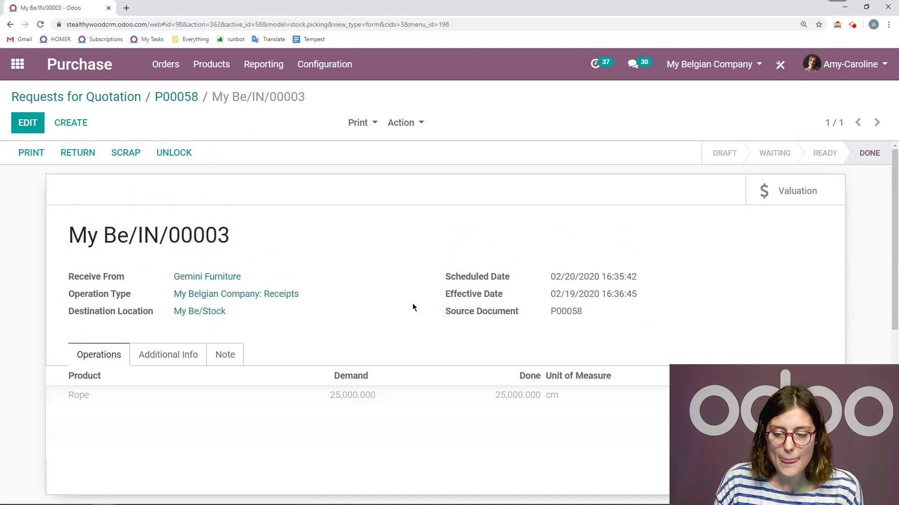
pyautogui.scroll(-1, 413, 307)
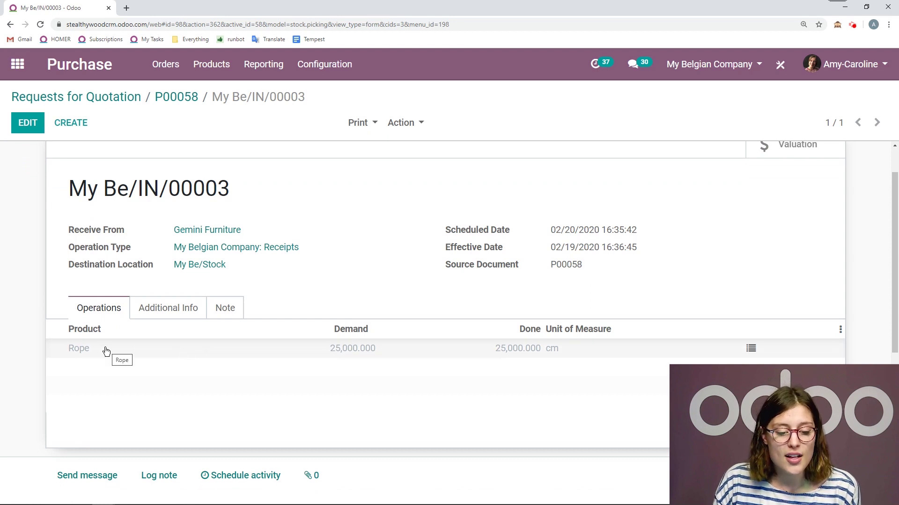
pyautogui.scroll(1, 546, 261)
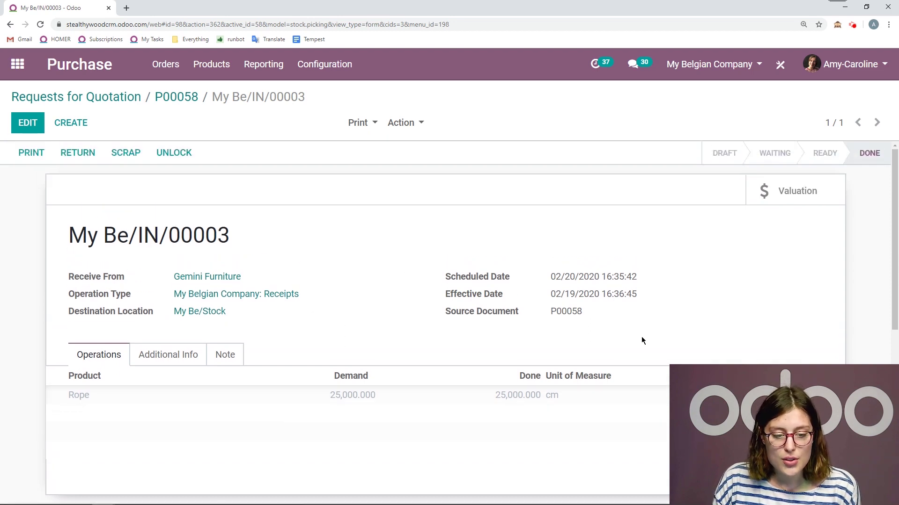
pyautogui.click(659, 397)
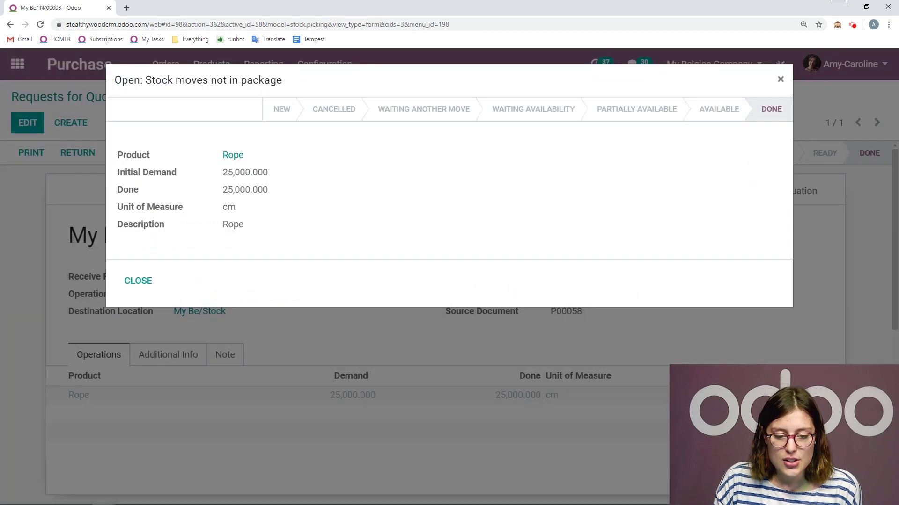
# Open the Rope product form, showing 25,000 cm purchased, on hand and forecasted
pyautogui.click(233, 155)
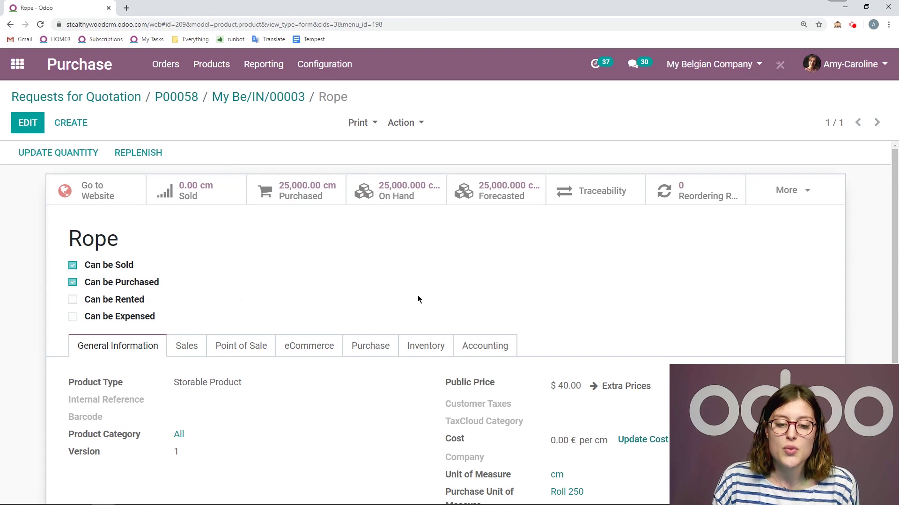